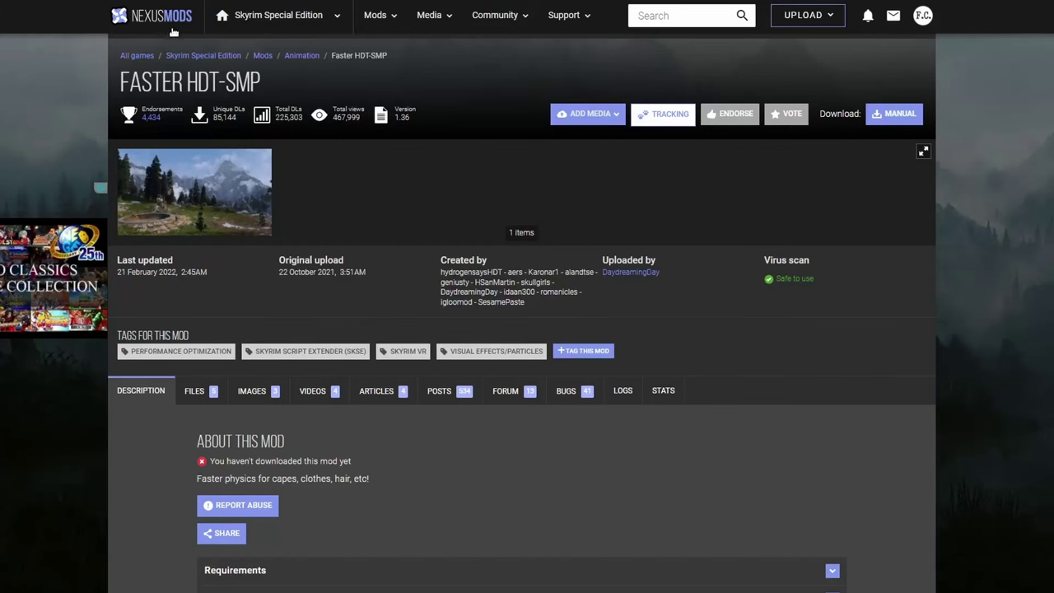
Step: Expand the Faster HDT-SMP mod's requirements and open its list of downloadable files
left_click_drag(122, 89, 259, 107)
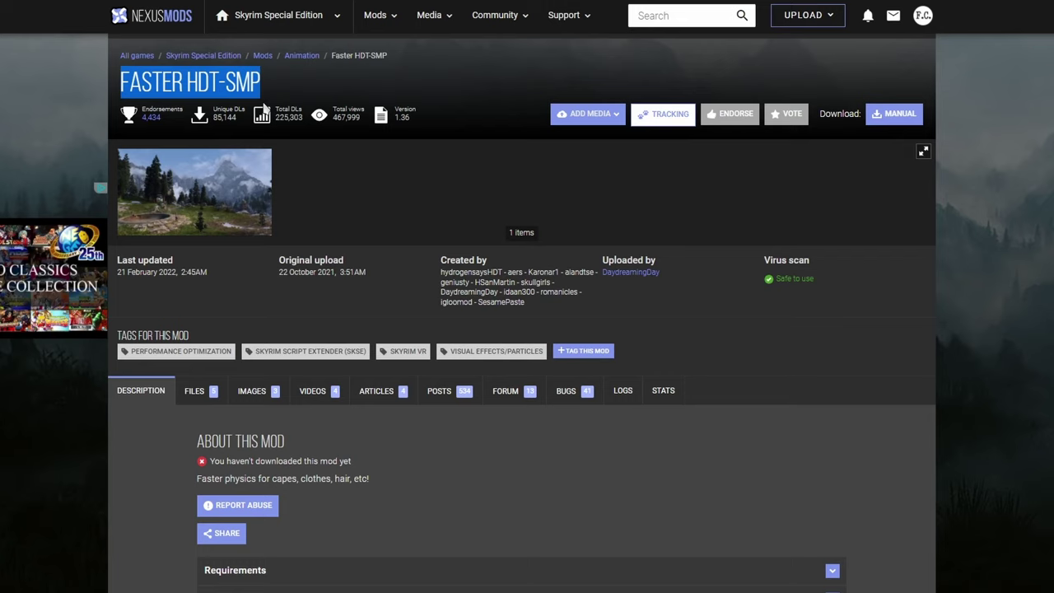
scroll(280, 318, "down", 3)
left_click(280, 318)
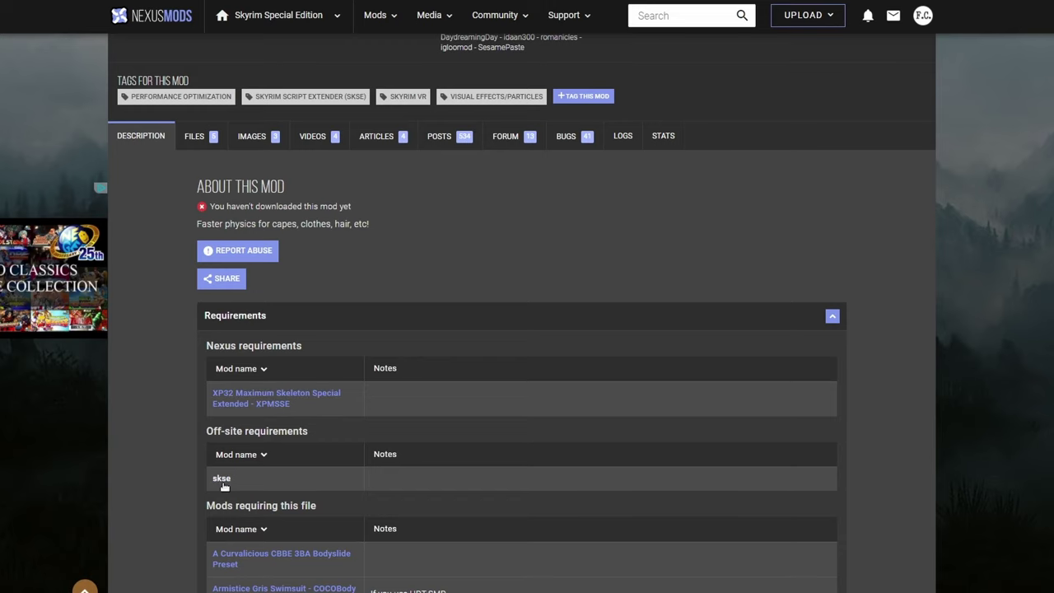
left_click(212, 138)
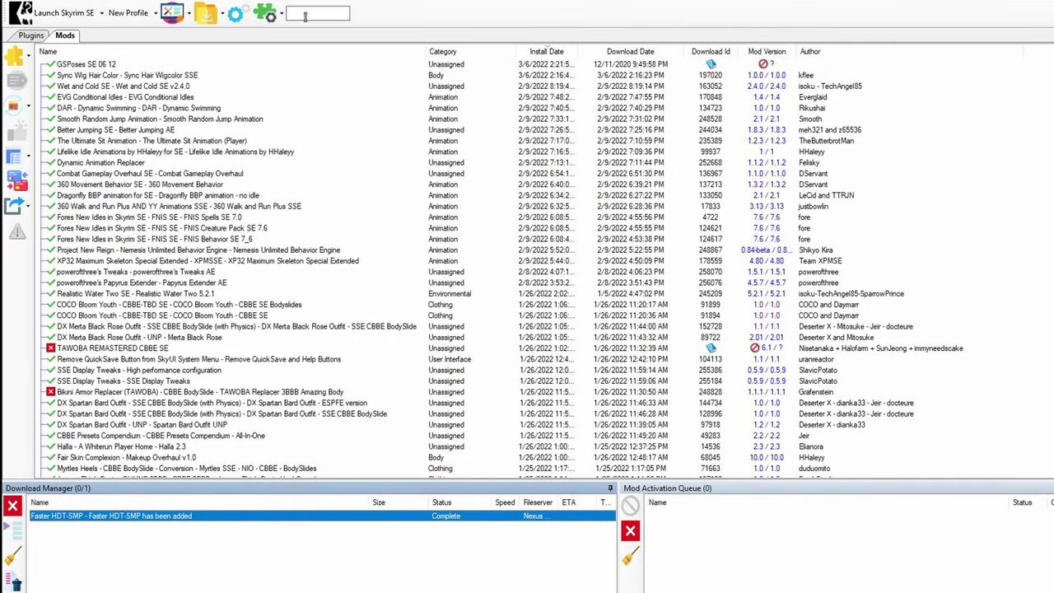
Step: In the mod manager, filter the mods by "faster" and start installing and activating Faster HDT-SMP
left_click(305, 14)
type("faster")
left_click(147, 65)
right_click(147, 65)
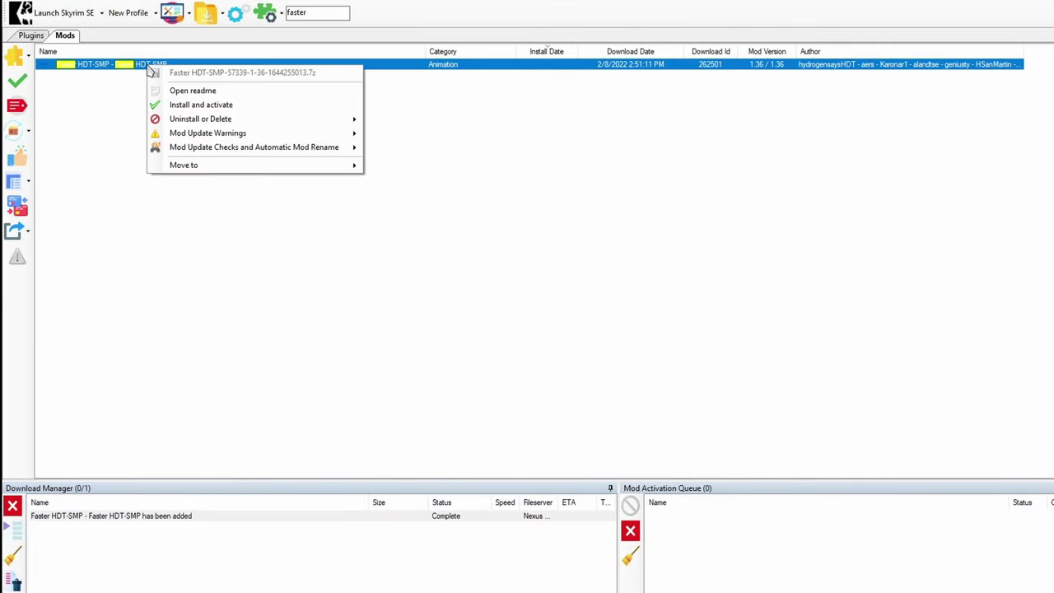
left_click(191, 104)
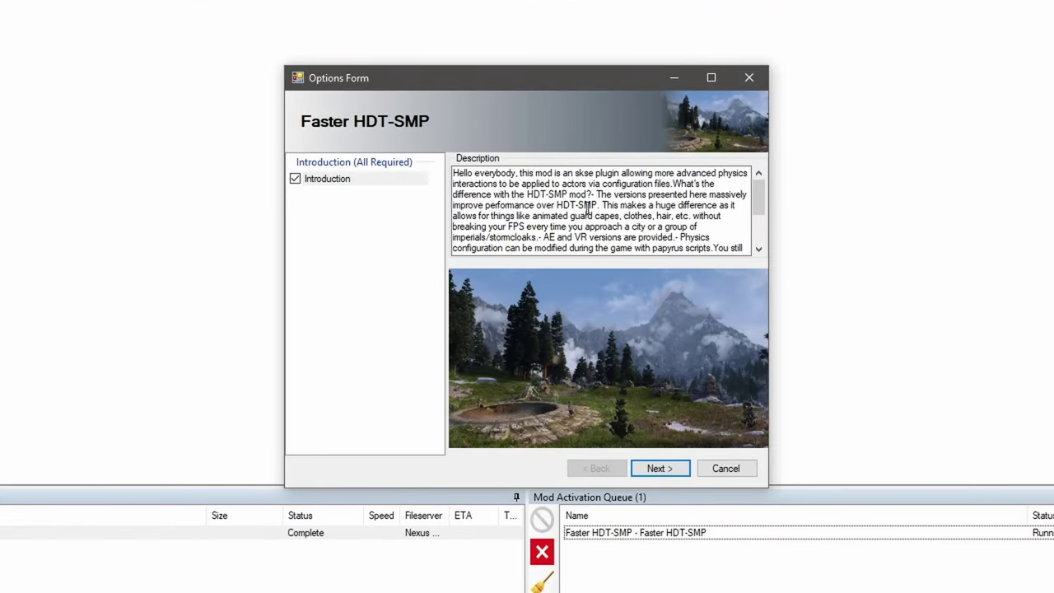
Step: Pass the Faster HDT-SMP installer's introduction and choose AE as the game version
left_click(662, 469)
left_click(303, 196)
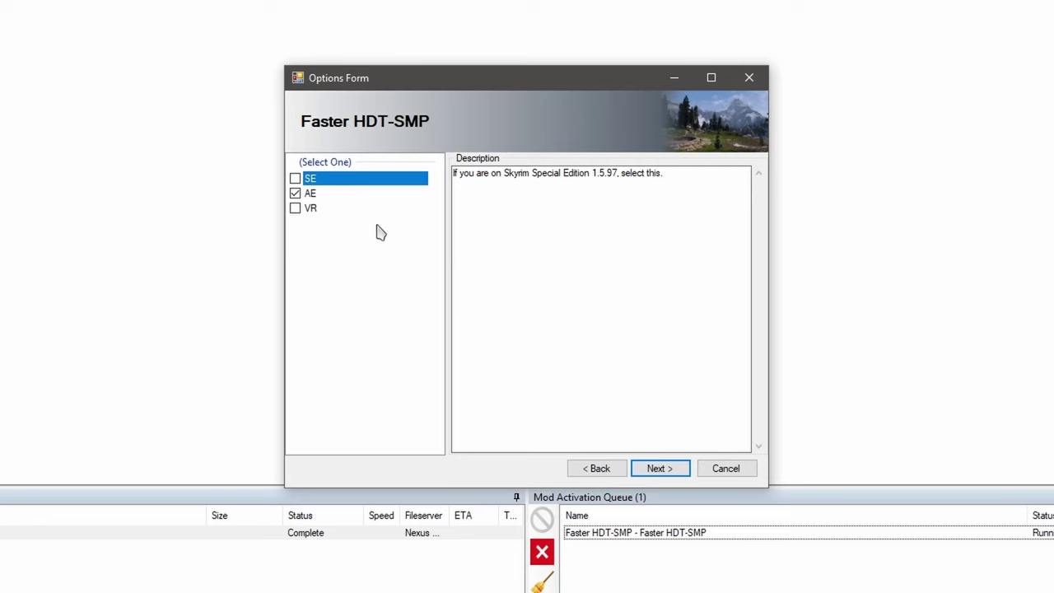
left_click(663, 469)
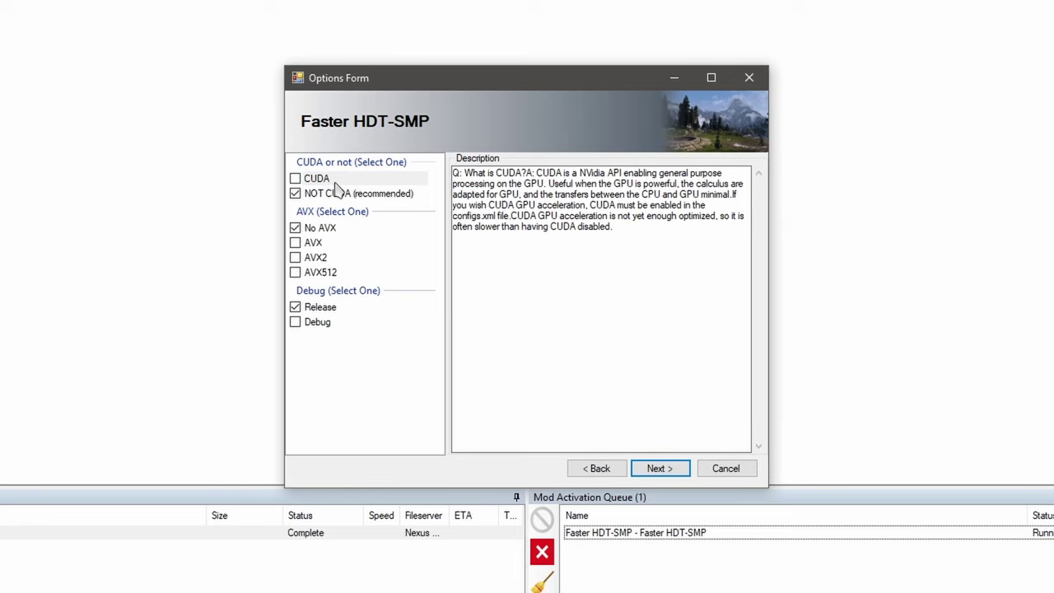
Step: Keep NOT CUDA (recommended), choose the AVX option instead of No AVX, and finish the Faster HDT-SMP installer
left_click_drag(455, 215, 505, 221)
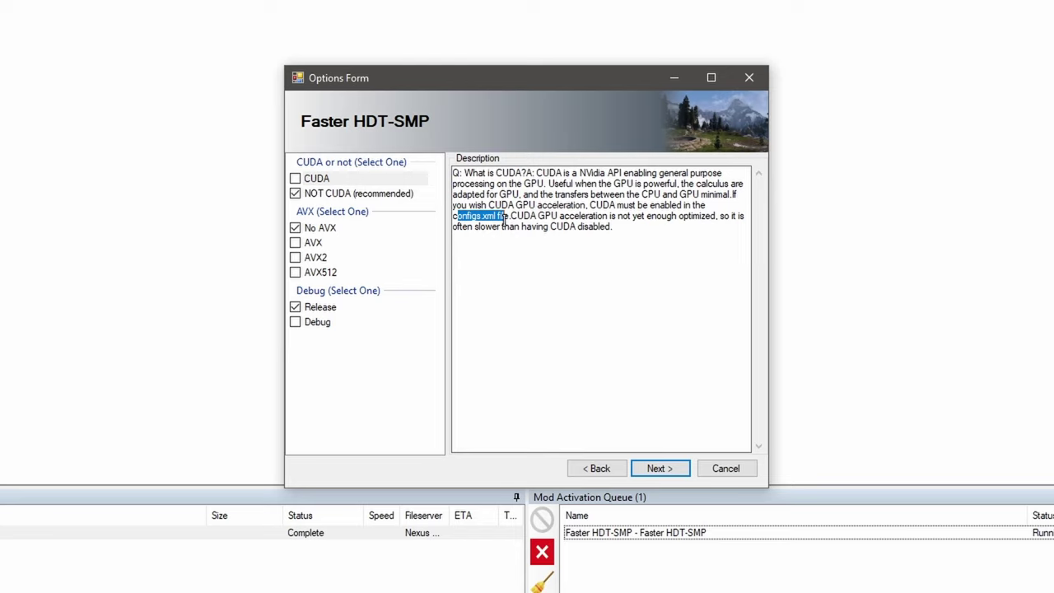
left_click(348, 196)
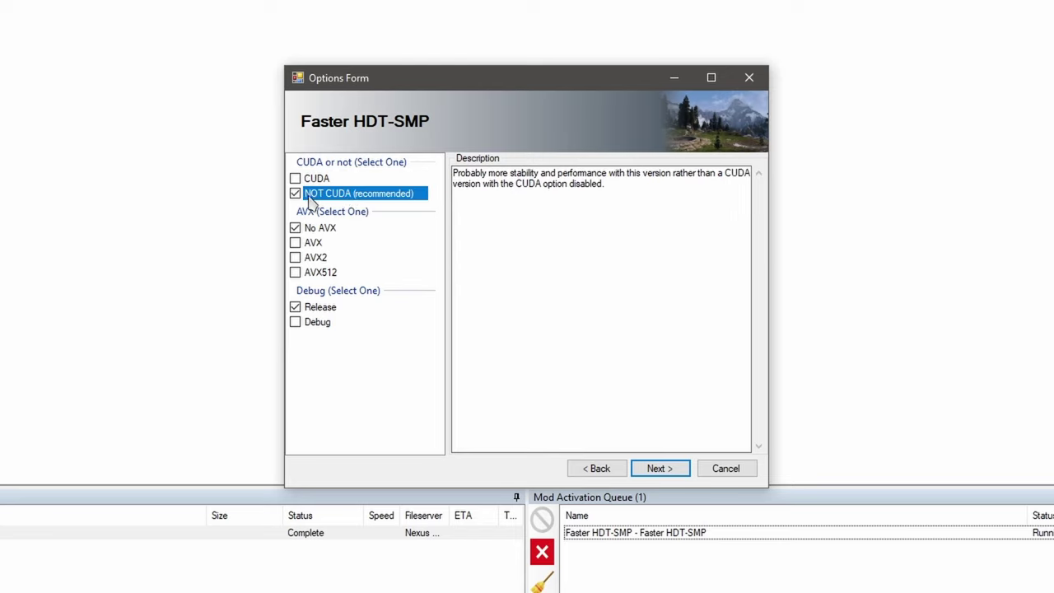
left_click(312, 226)
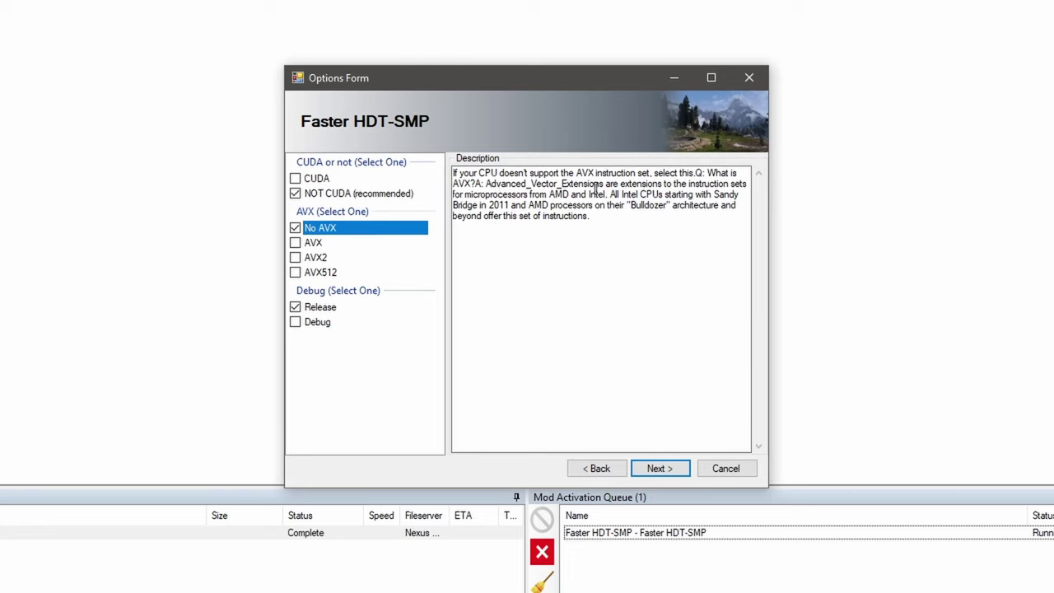
left_click_drag(509, 206, 642, 196)
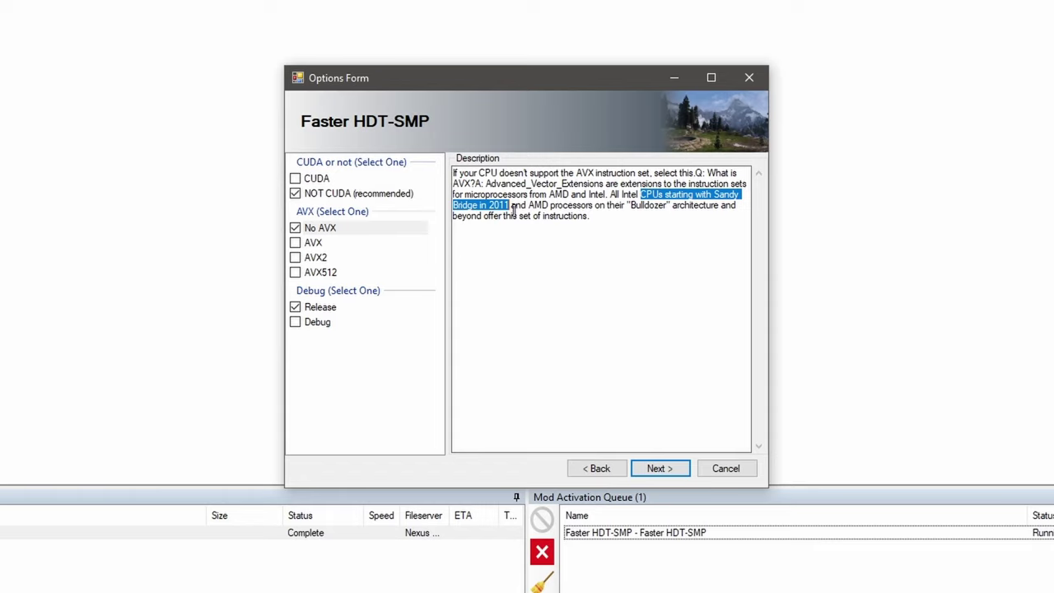
left_click(295, 243)
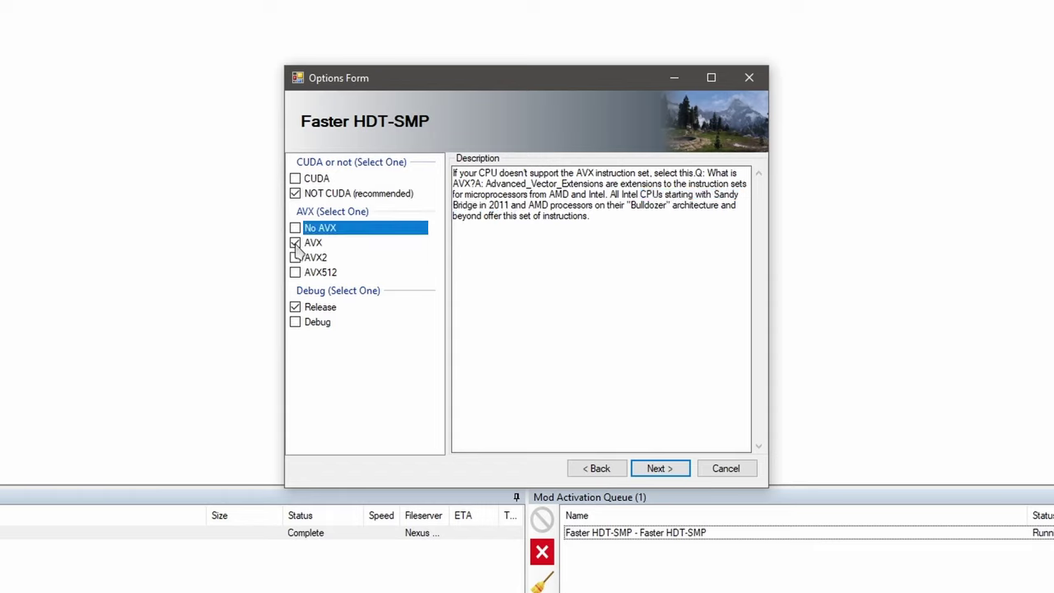
left_click(330, 247)
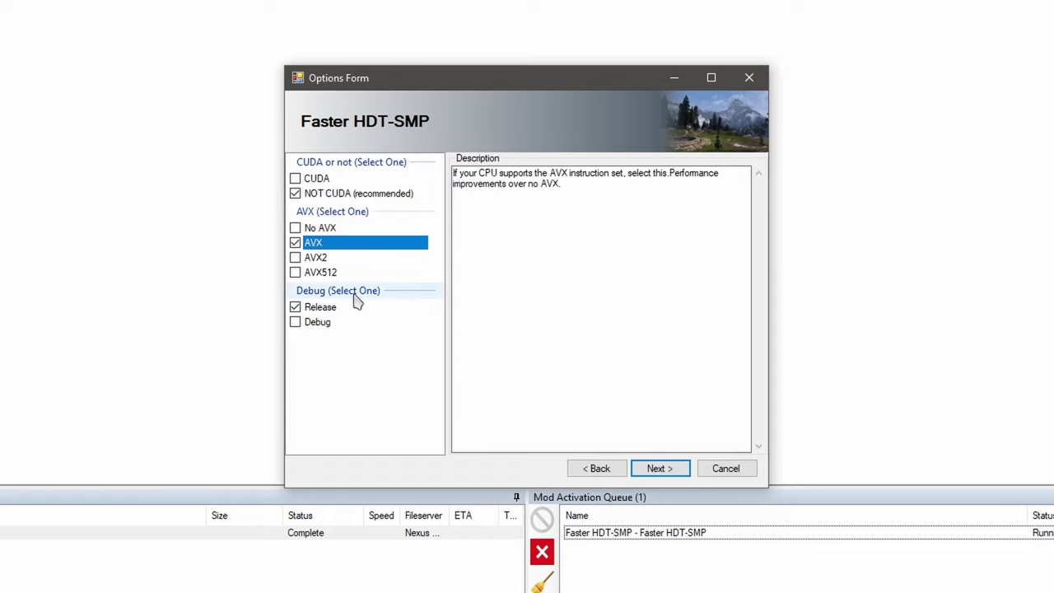
left_click(664, 475)
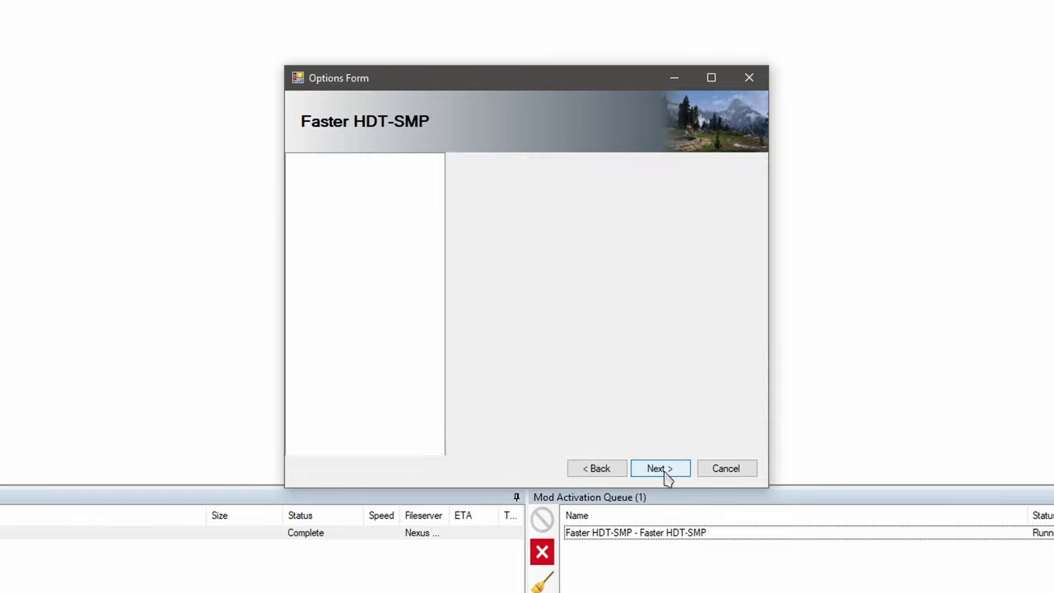
left_click(664, 471)
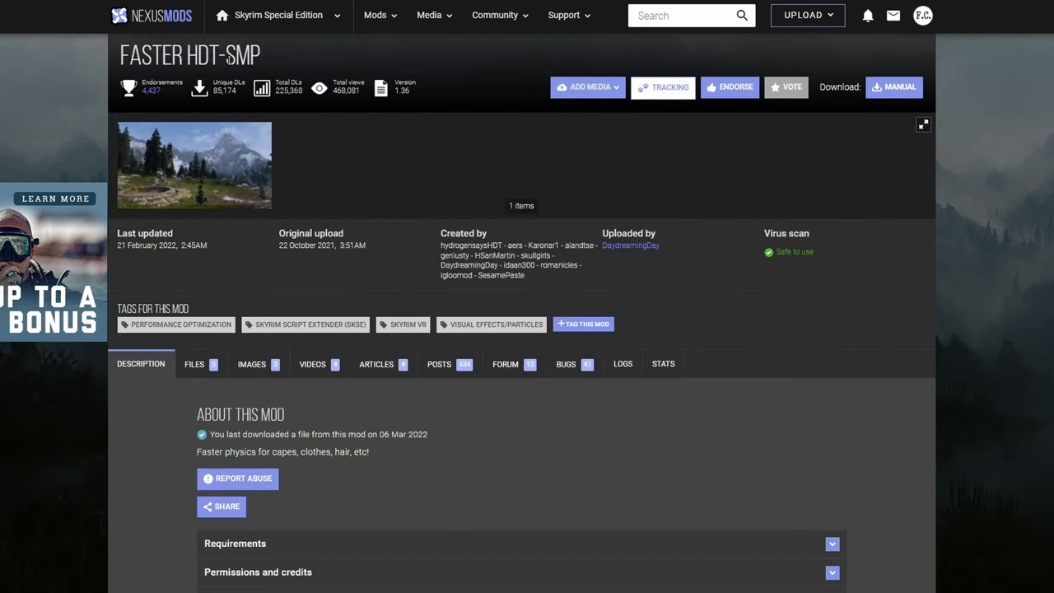
Step: Review the Faster HDT-SMP description on its mod page, highlighting the paragraph on performance compared with HDT-SMP
scroll(337, 206, "down", 5)
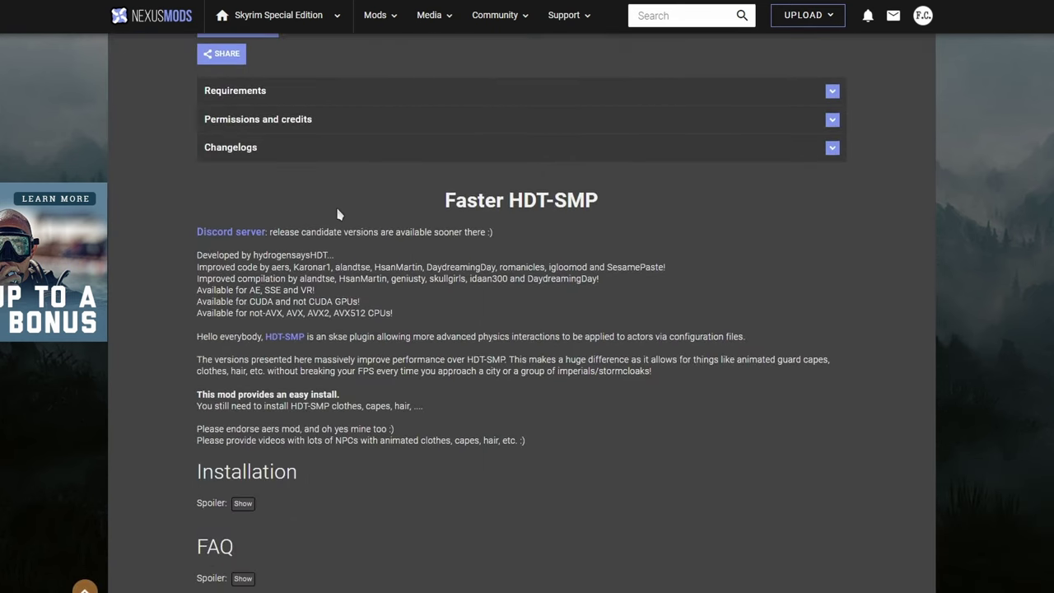
scroll(273, 249, "down", 1)
triple_click(188, 229)
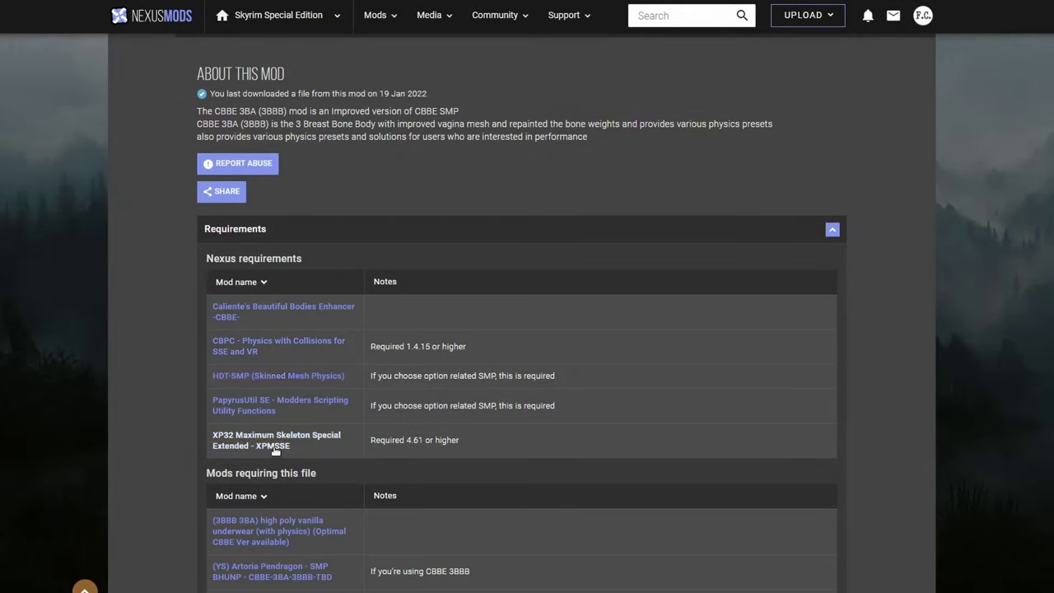
Step: From the CBBE 3BA requirements, open the CBPC and PapyrusUtil SE pages in new tabs, checking the HDT-SMP requirement
right_click(243, 351)
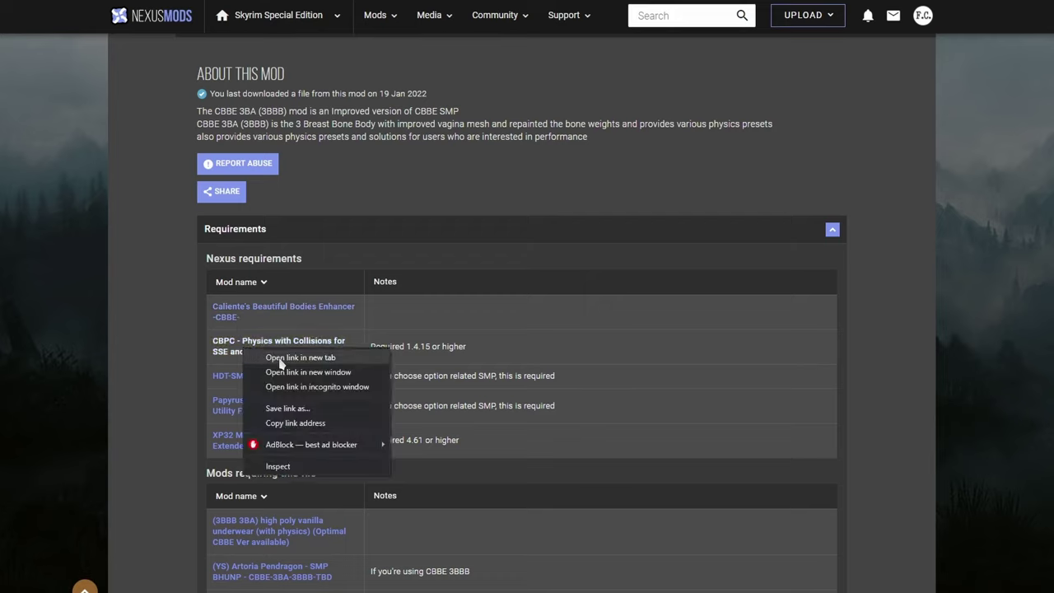
left_click(280, 361)
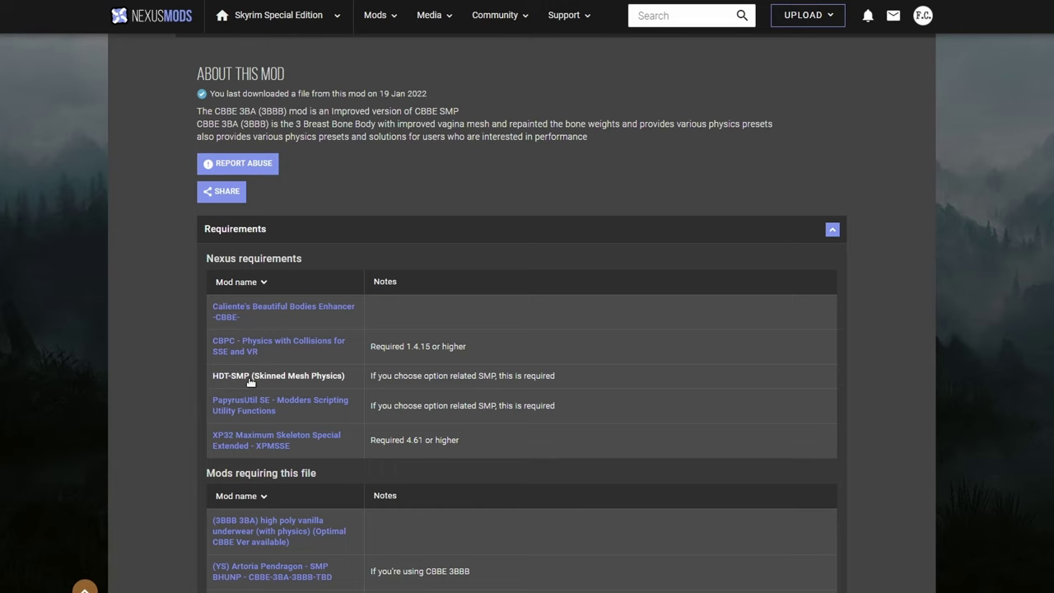
left_click(250, 378)
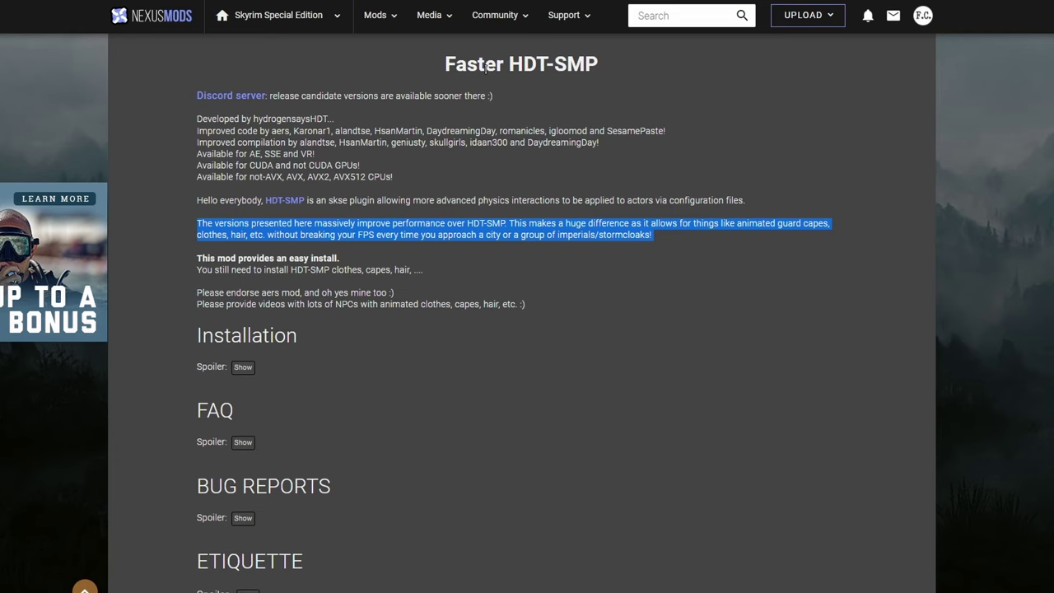
key("alt+Left")
right_click(259, 408)
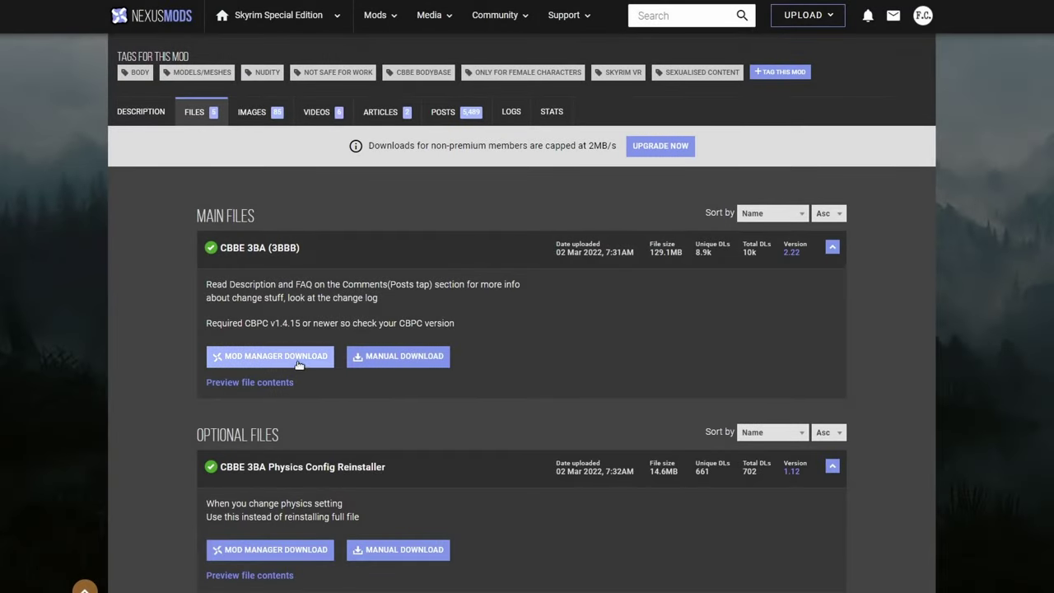
Step: Start the free slow mod manager download of CBBE 3BA Physics Config Reinstaller, and open the required CBPC mod's page
scroll(398, 377, "down", 5)
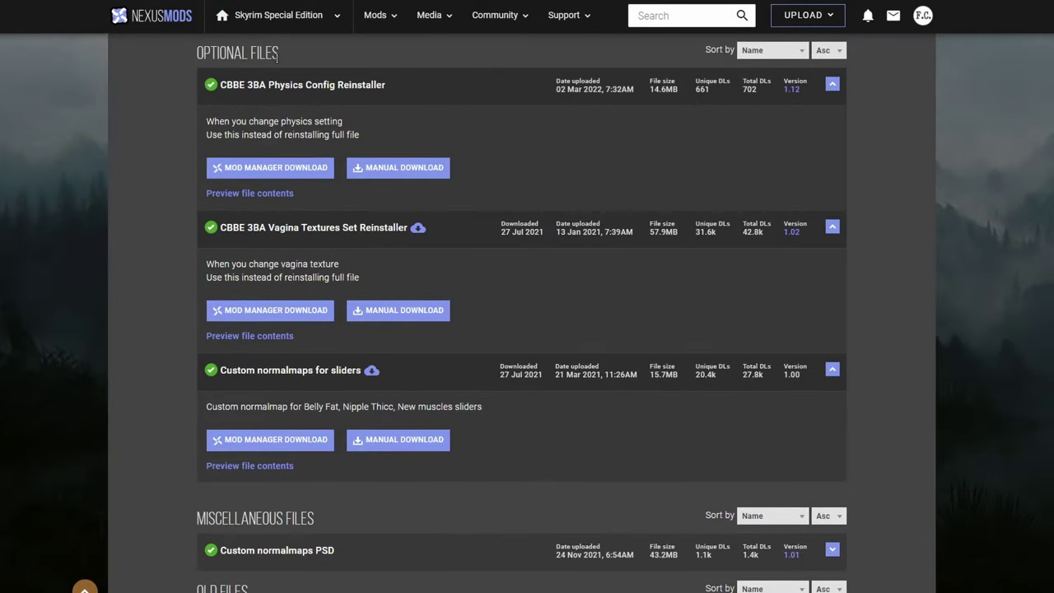
right_click(296, 177)
left_click(338, 188)
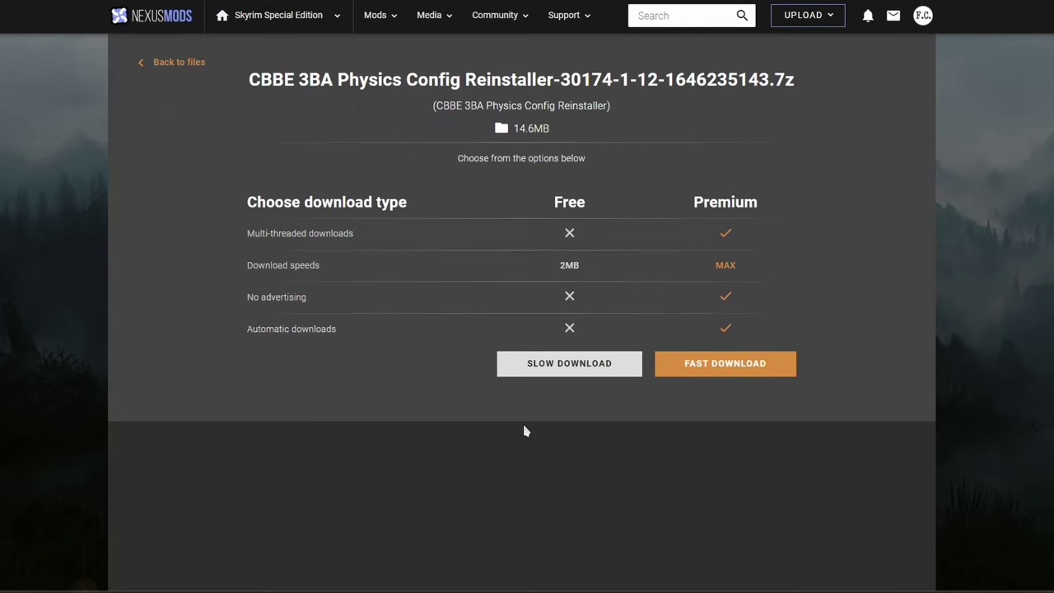
left_click(567, 364)
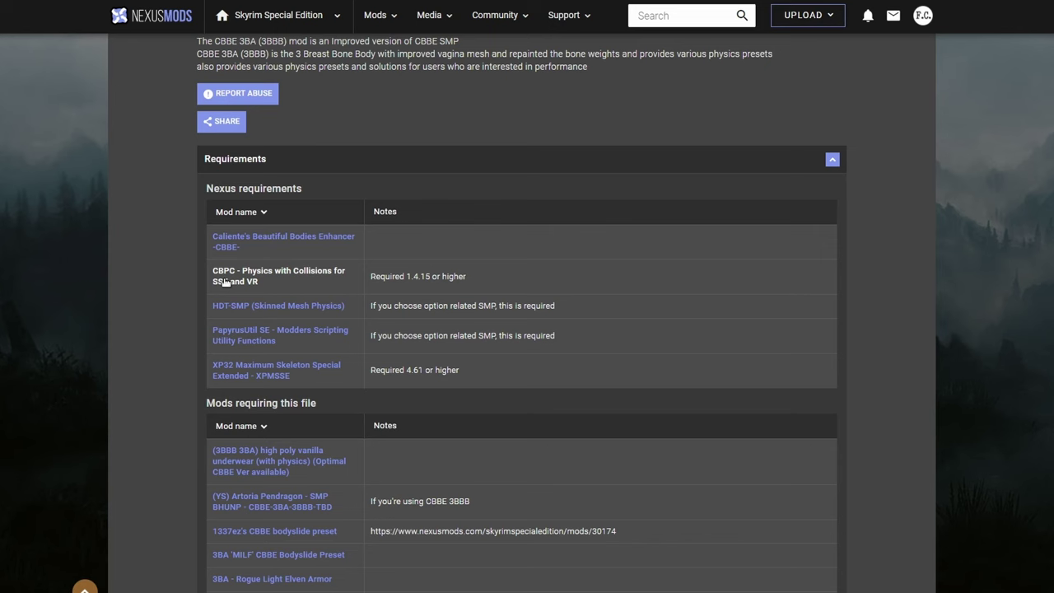
left_click(224, 282)
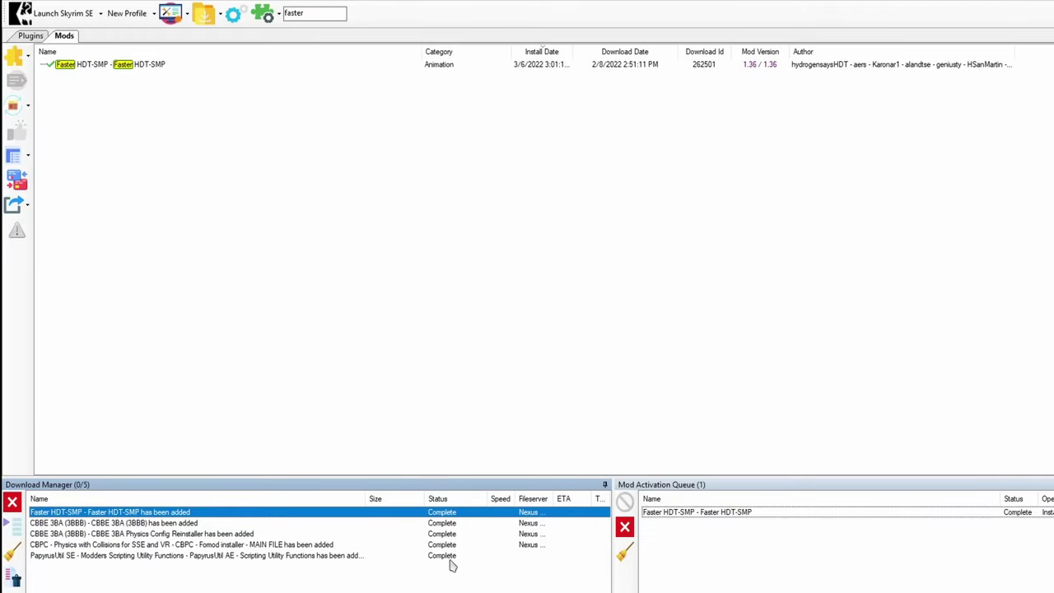
Step: Back in the mod manager, filter the mods by "papy" and install and activate PapyrusUtil AE - Scripting Utility Functions
left_click(79, 558)
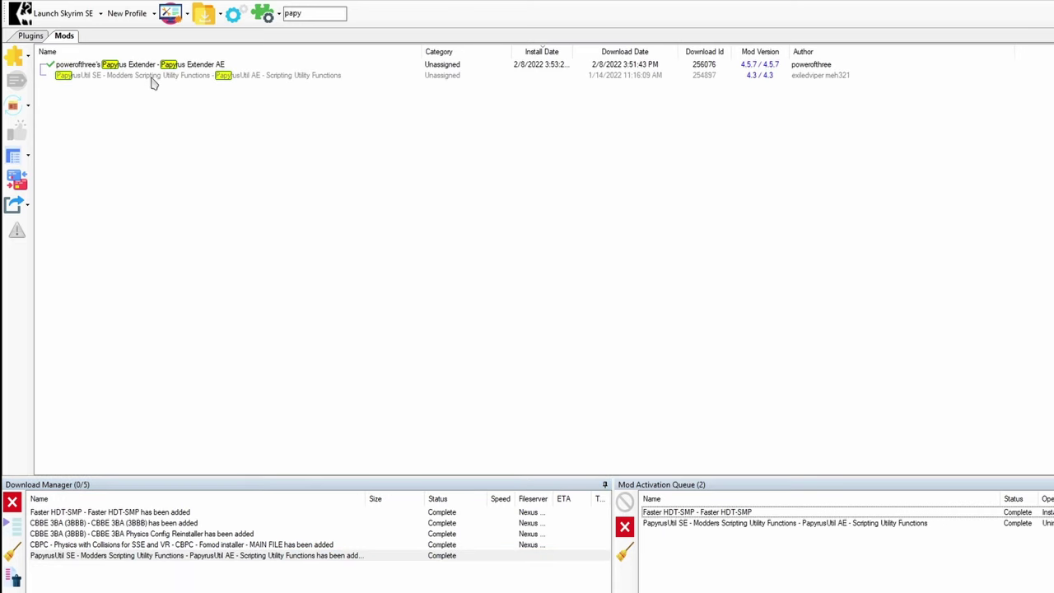
left_click(153, 77)
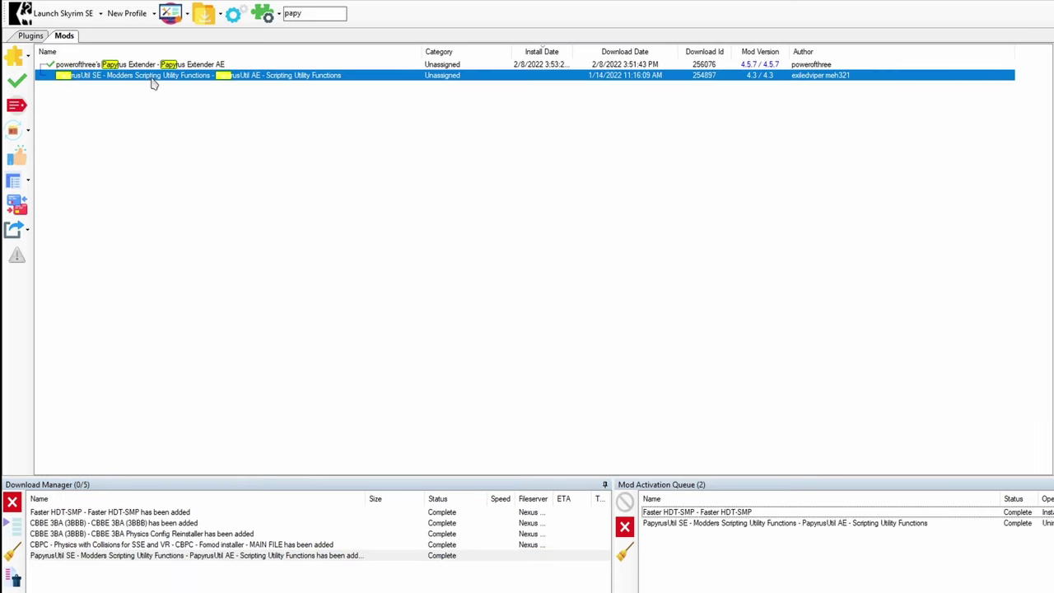
right_click(152, 77)
left_click(189, 121)
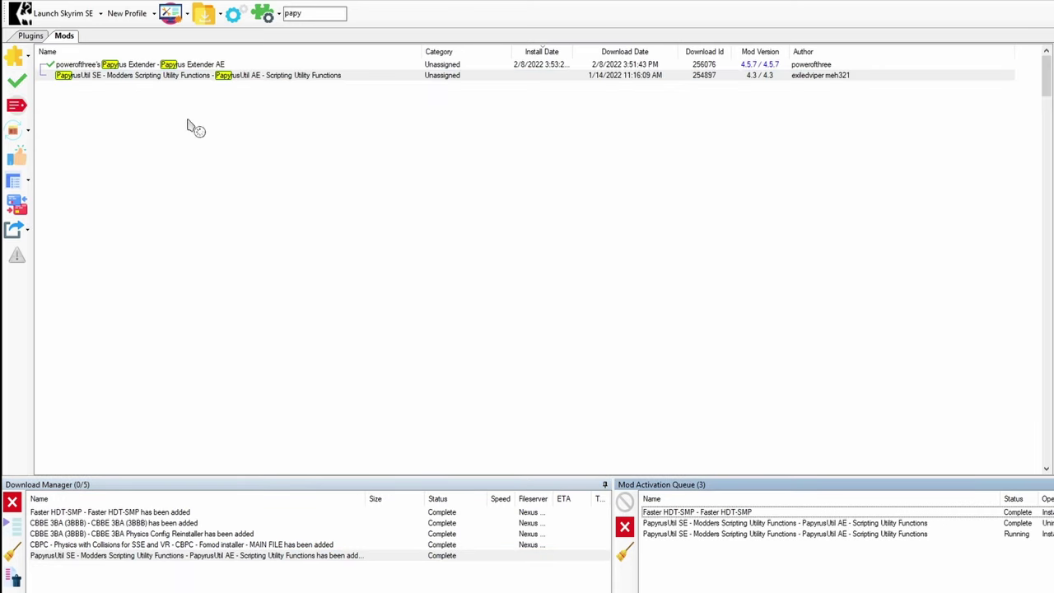
Step: Filter the mods by "cbpc" and start installing and activating CBPC - Physics with Collisions for SSE and VR
left_click(50, 547)
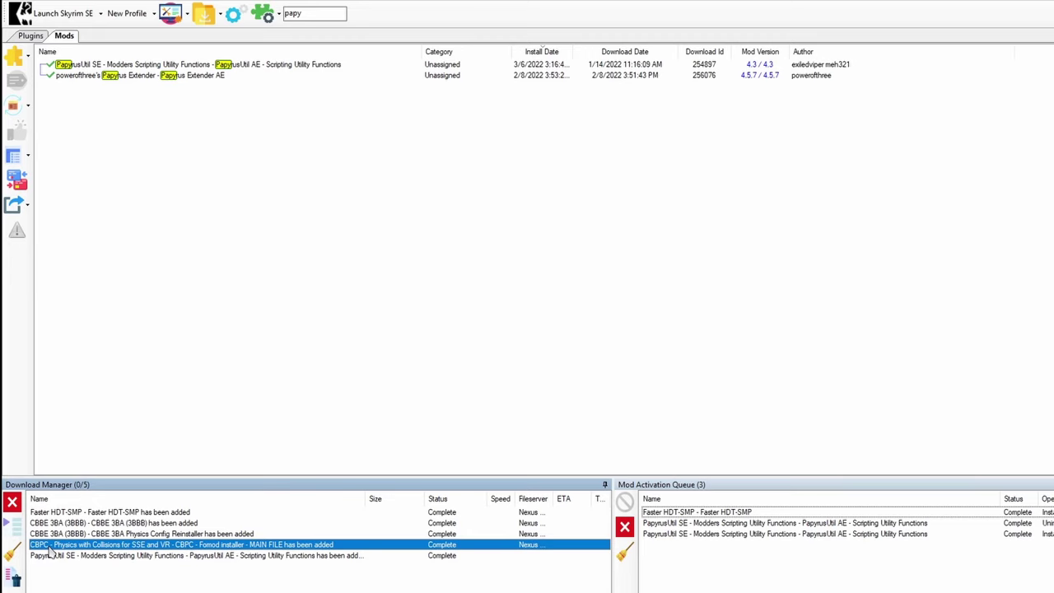
double_click(328, 12)
type("cbpc")
left_click(290, 65)
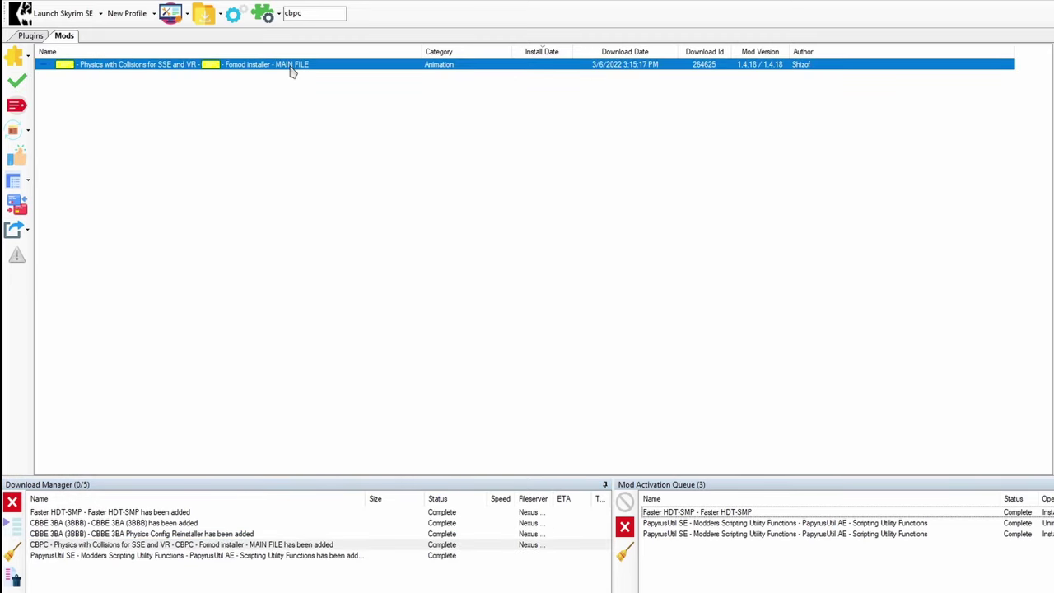
right_click(290, 71)
left_click(346, 105)
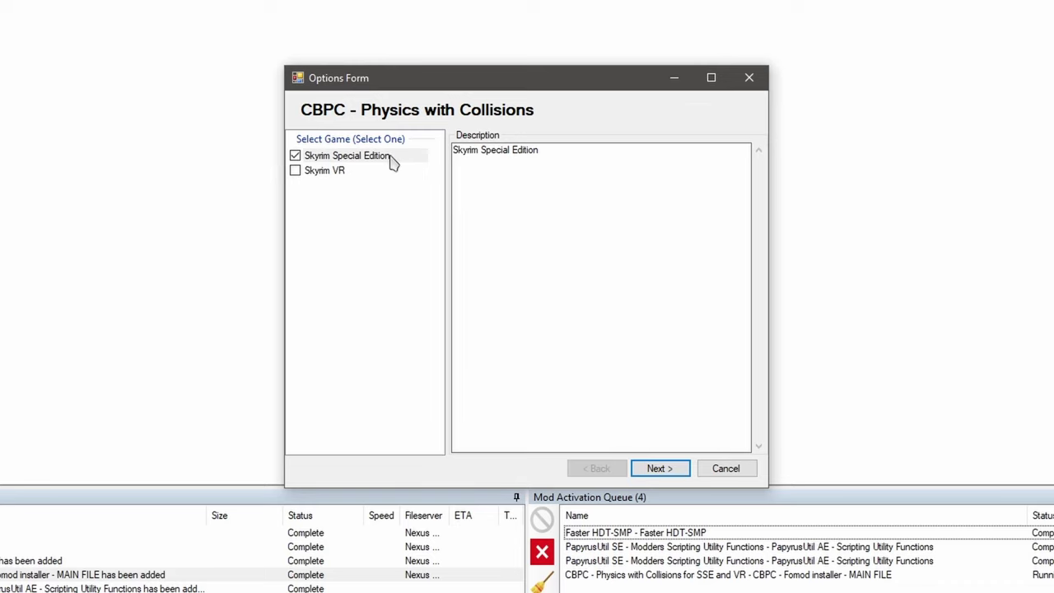
Step: Set the CBPC installer to Skyrim Special Edition, SSE 1.6.353 - SKSE64 2.1.5, and the CBBE Slim body shape
left_click(677, 471)
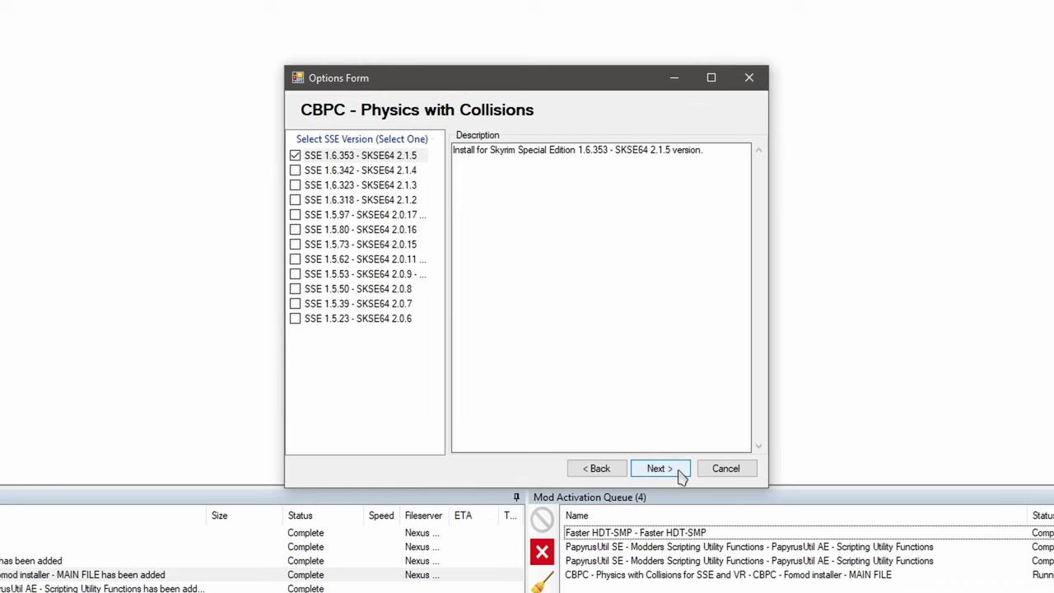
left_click(348, 158)
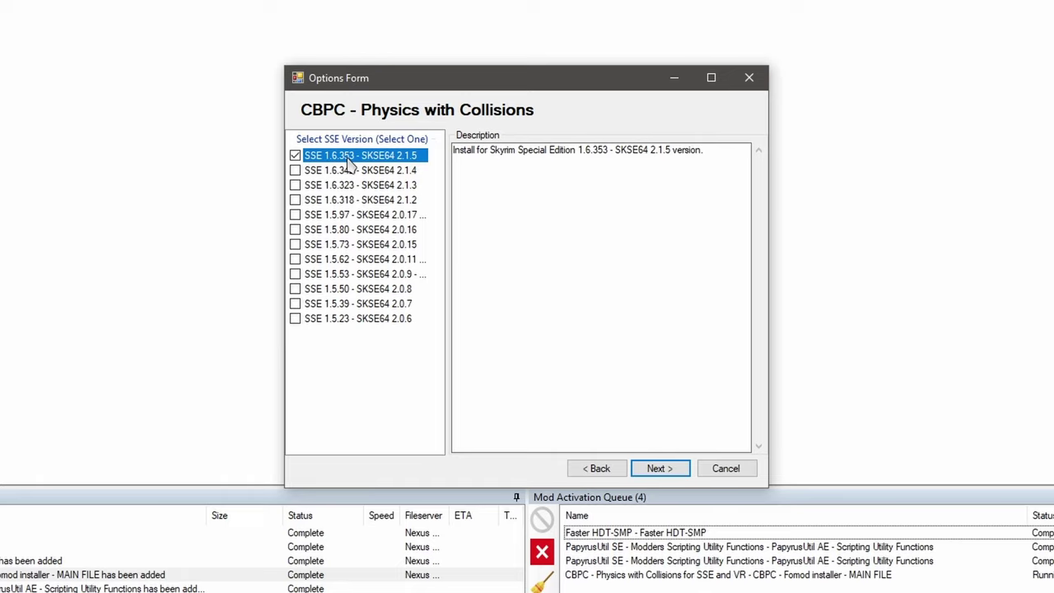
left_click(675, 469)
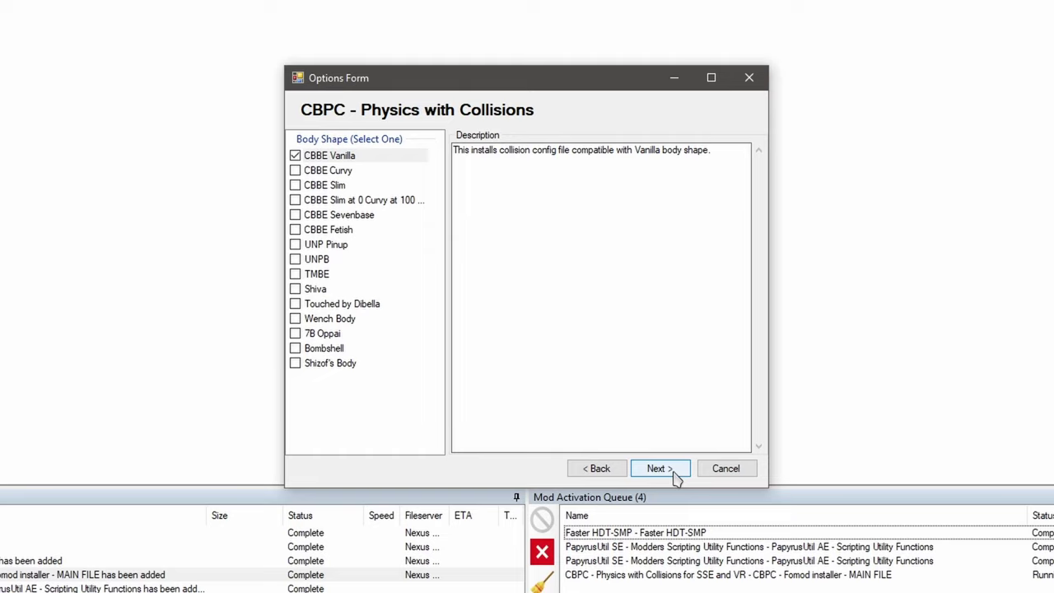
left_click(295, 185)
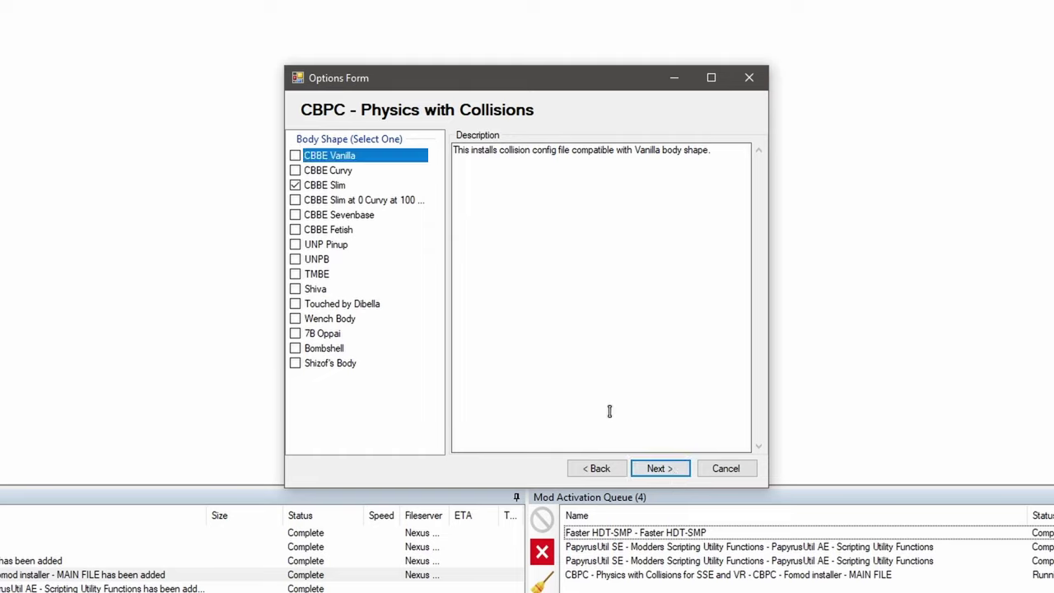
Step: Set the CBPC bounce config to level 7, include the gravity config, and finish the CBPC installer
left_click(659, 468)
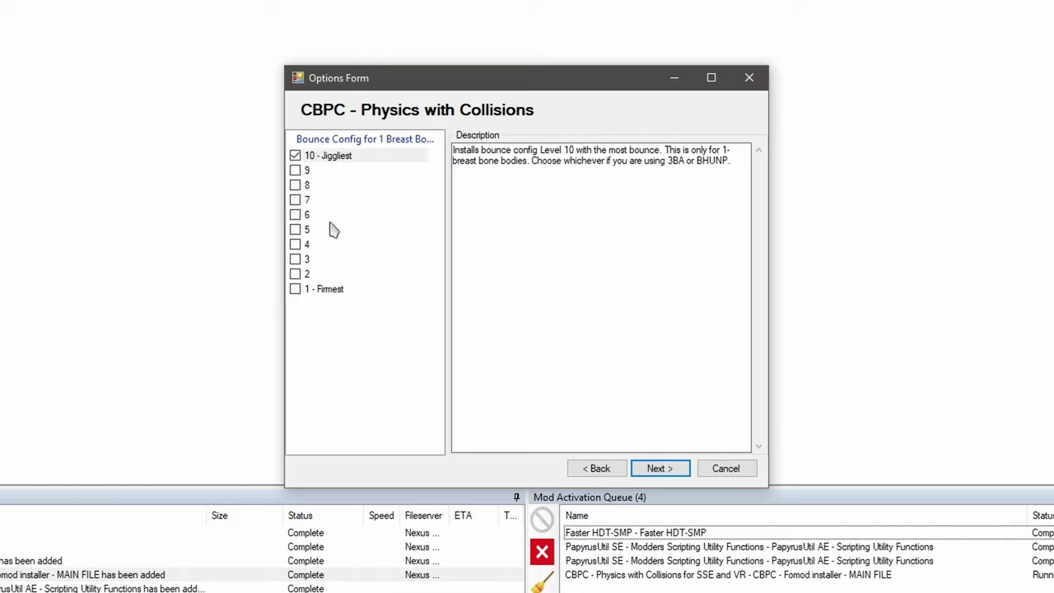
left_click(309, 200)
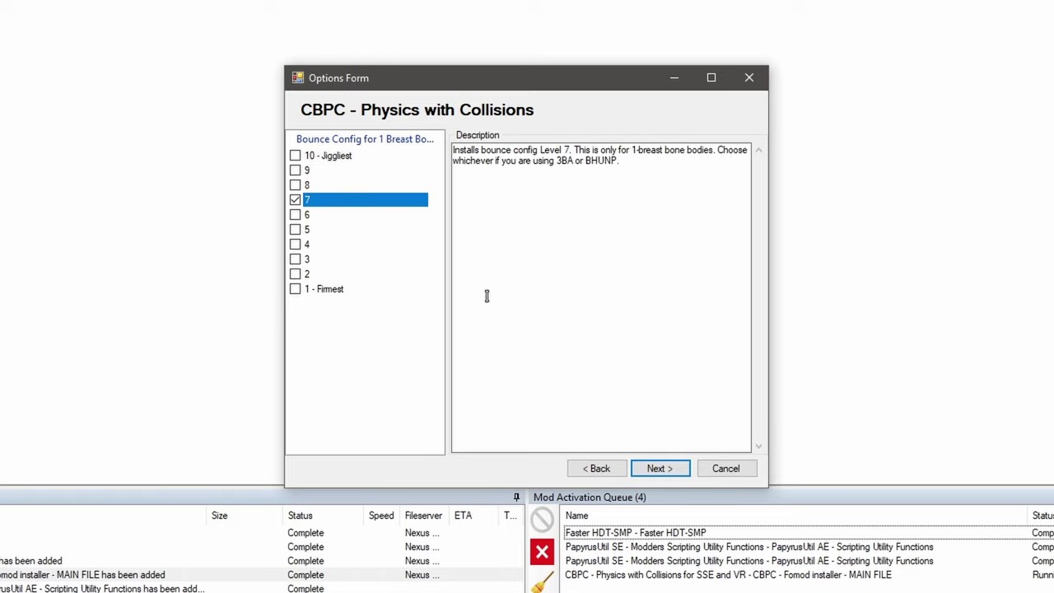
left_click(680, 469)
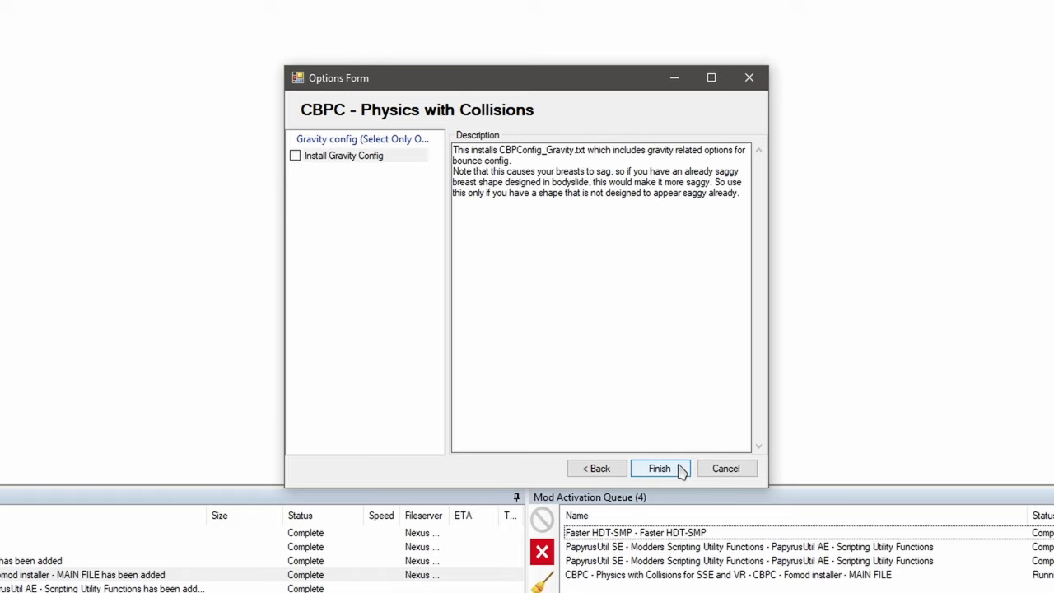
left_click(296, 157)
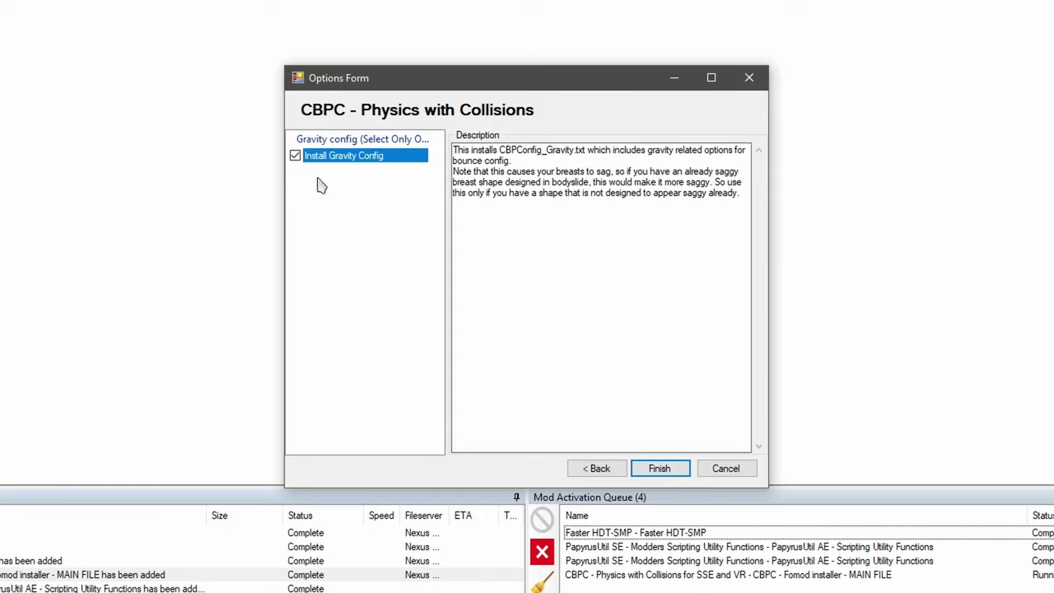
left_click(664, 469)
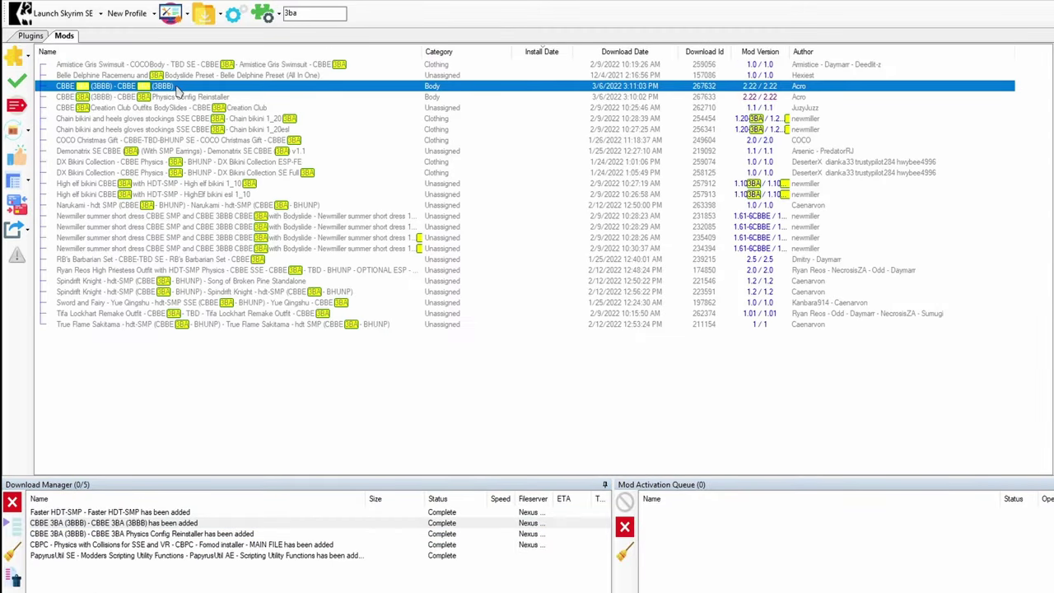
Step: Start installing CBBE 3BA (3BBB) with the base install, pre-built body mesh, Base CBPC, Performance (Balanced), and SMP and CBPC (Lite) physics
right_click(178, 89)
left_click(229, 125)
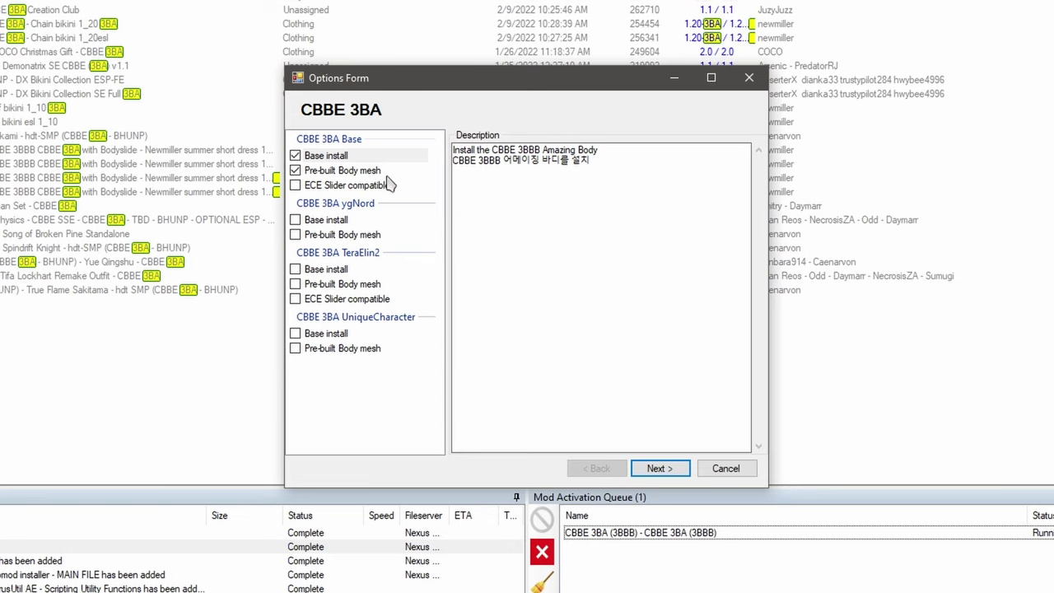
left_click(663, 470)
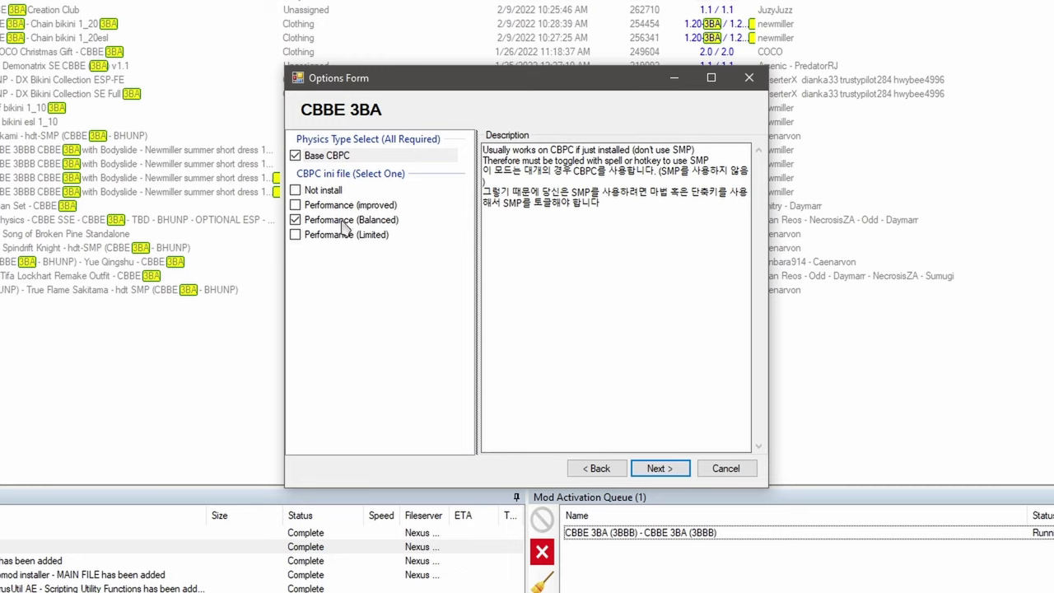
key("Return")
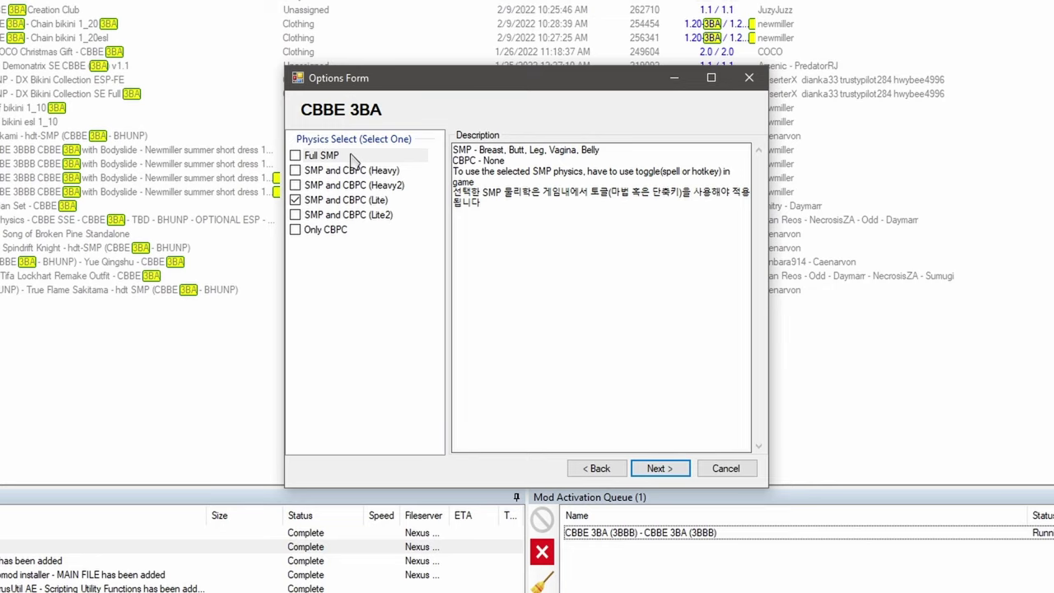
left_click(380, 201)
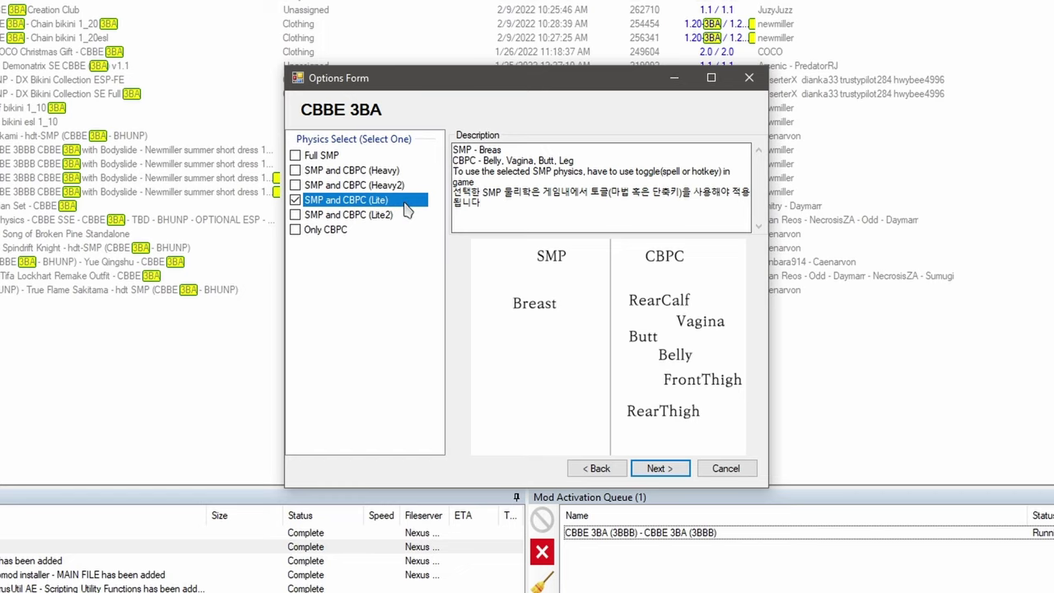
left_click(660, 468)
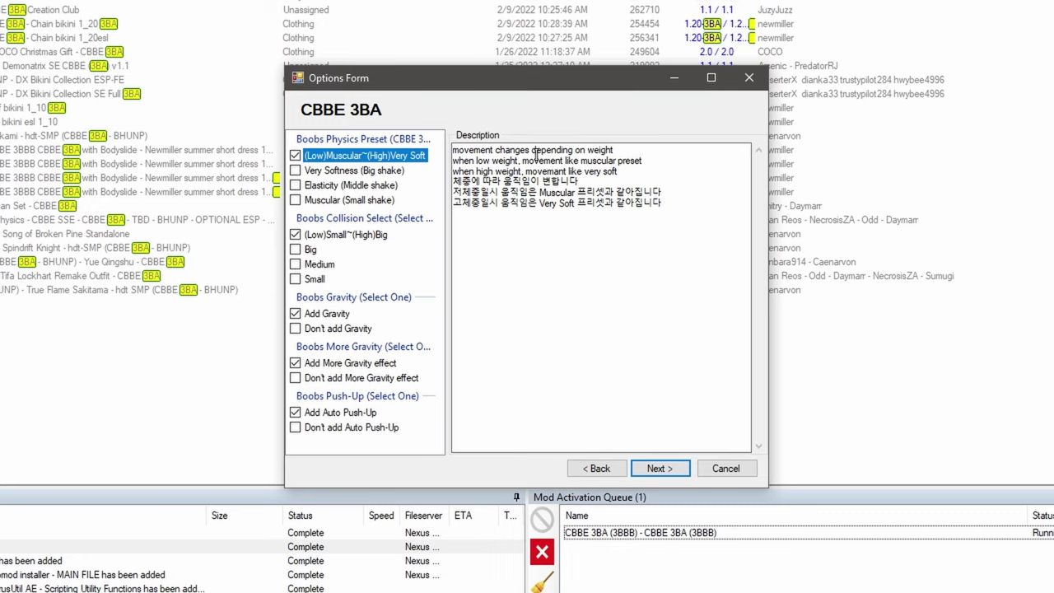
Step: Keep the breast presets (Low)Muscular~(High)Very Soft and (Low)Small~(High)Big collision, with gravity, more gravity effect and auto push-up added
left_click(350, 234)
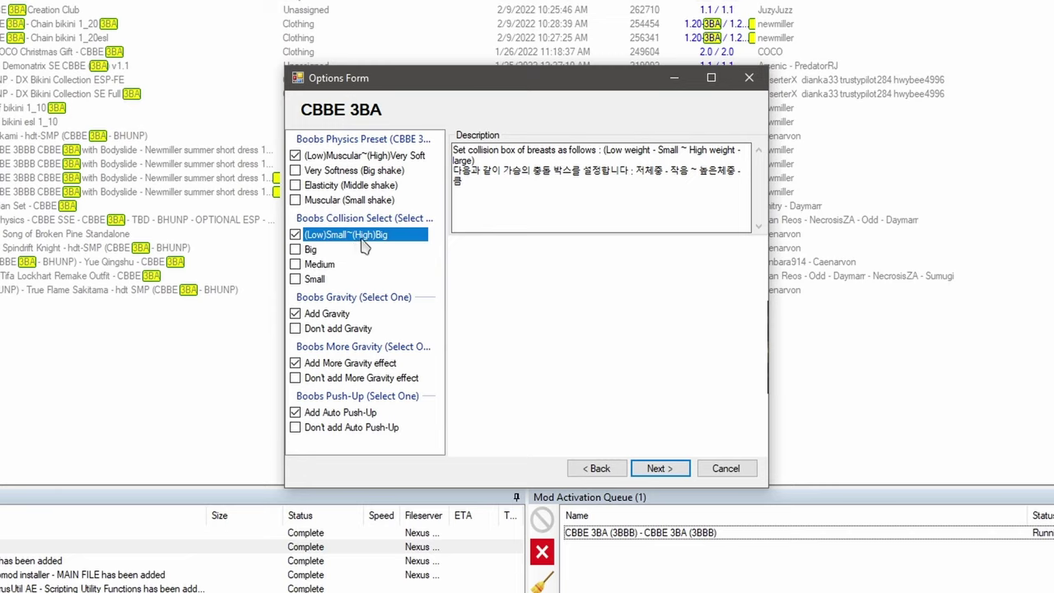
left_click(363, 314)
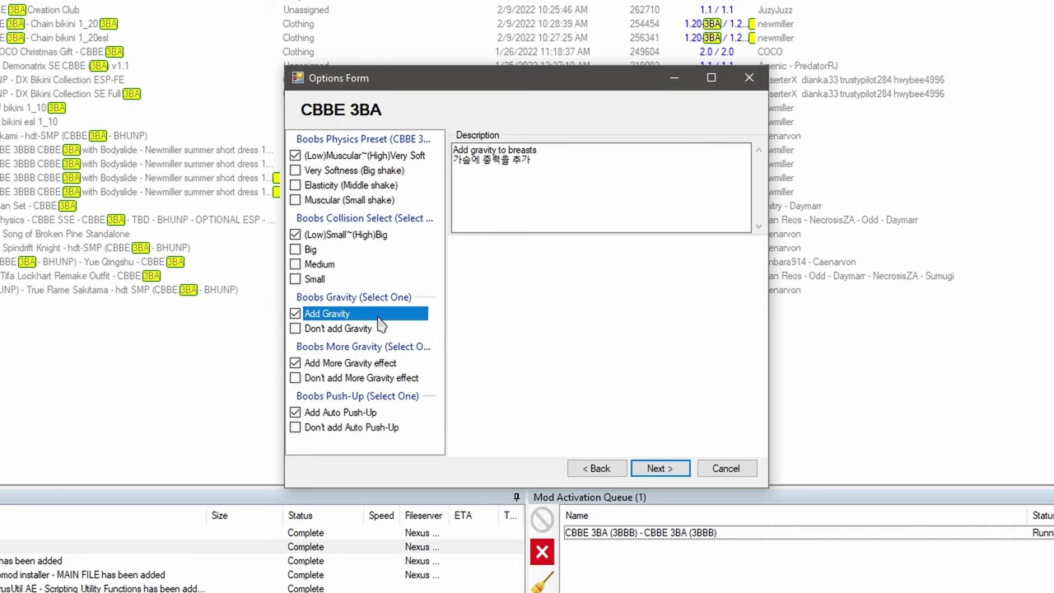
left_click(386, 368)
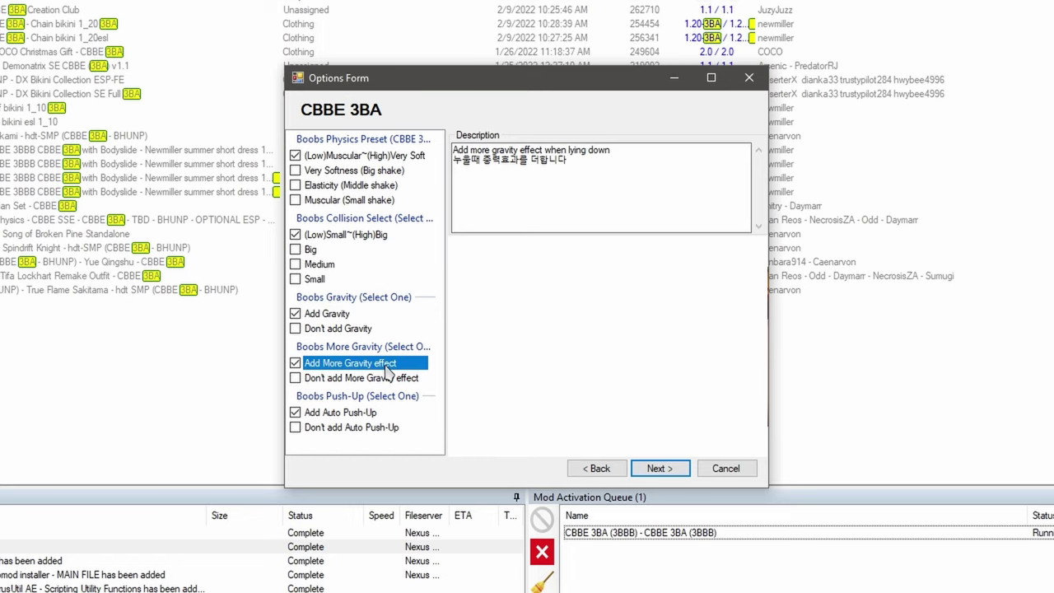
left_click(404, 414)
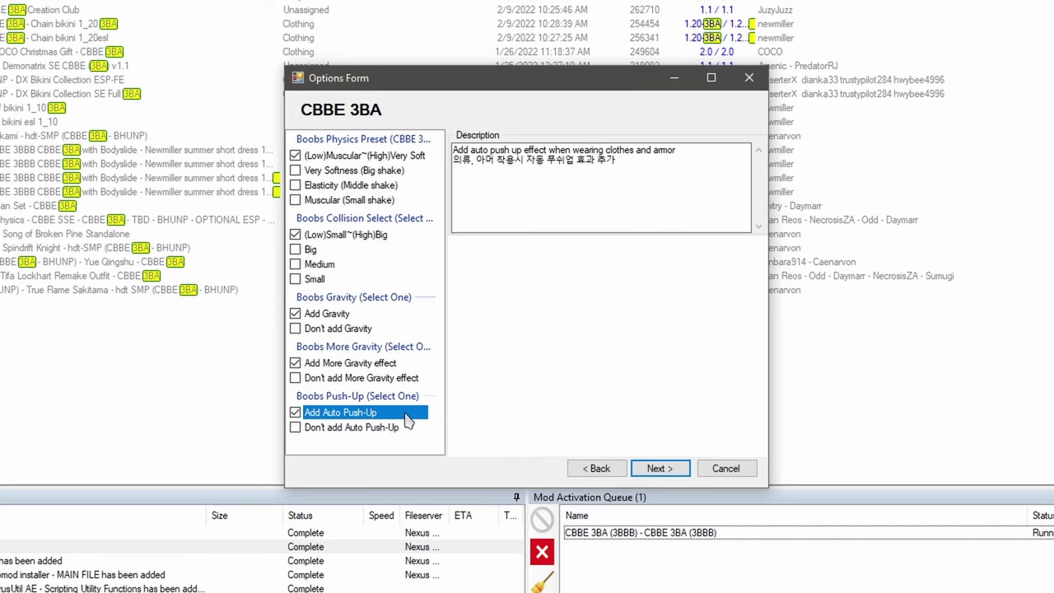
key("Return")
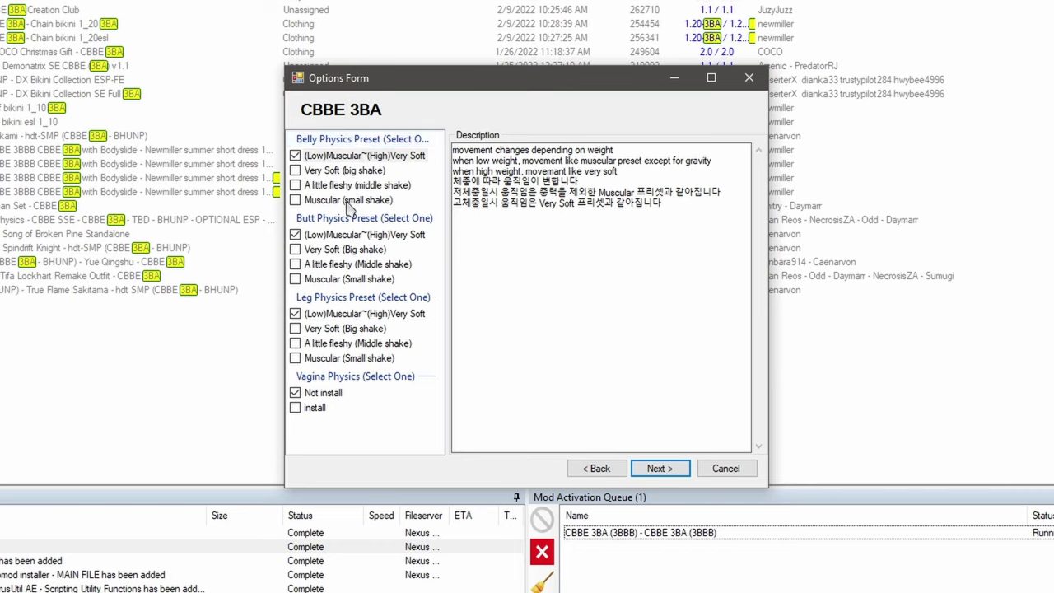
Step: Use the (Low)Muscular~(High)Very Soft preset for belly, butt and legs, and set Vagina Physics to install
left_click(343, 234)
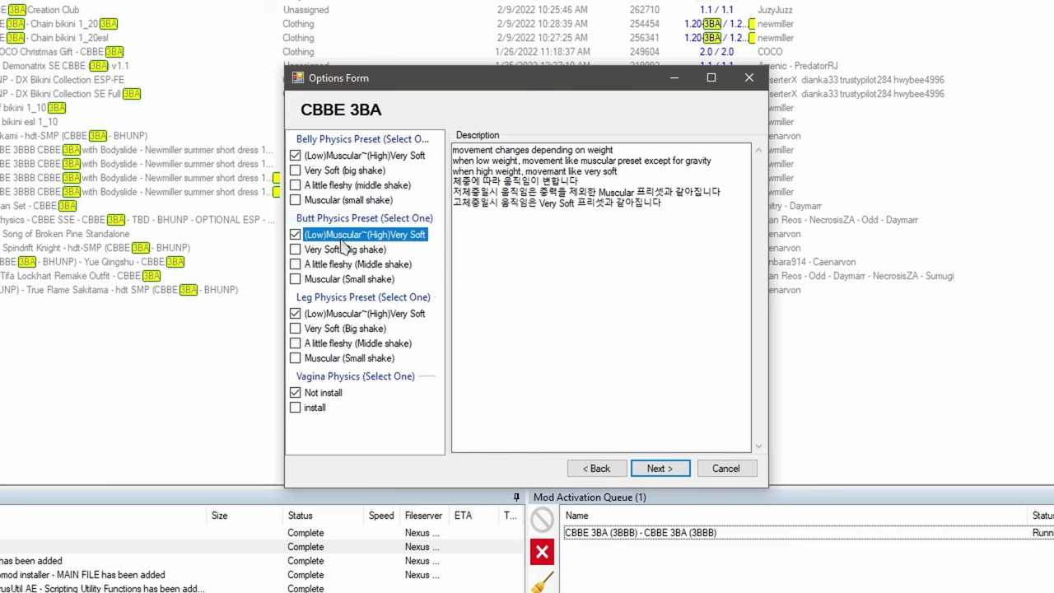
left_click(329, 313)
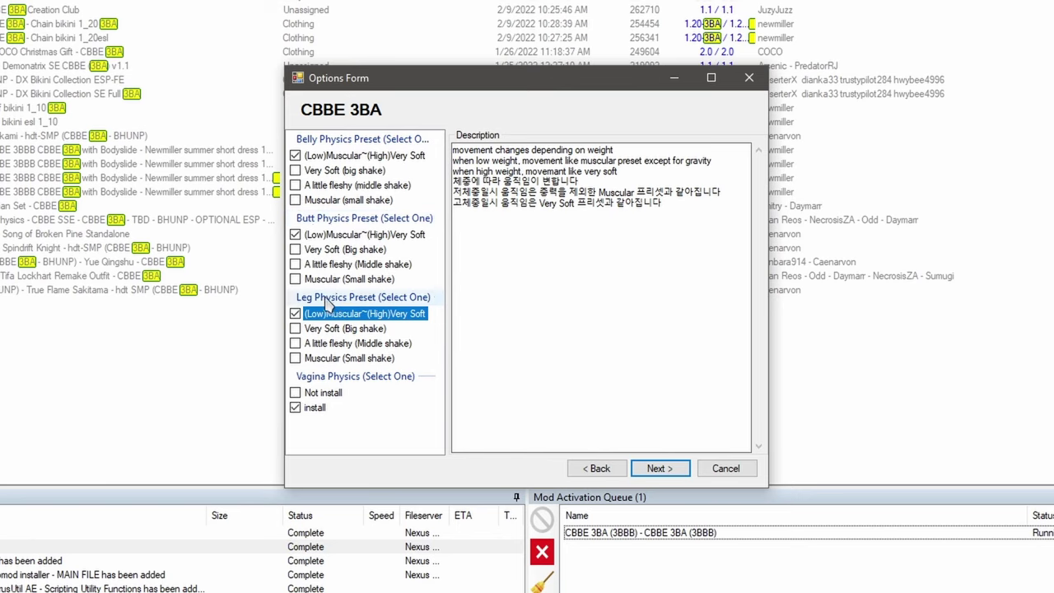
left_click(659, 468)
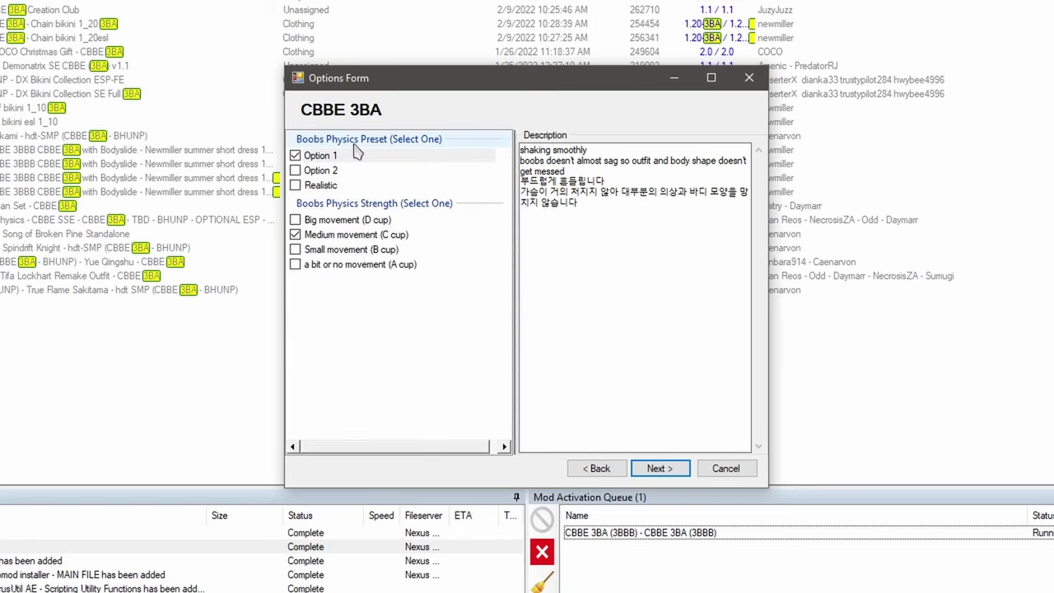
Step: Choose the Realistic breast physics preset with Medium movement (C cup) strength, and set SOS physics to No SOS
left_click(333, 186)
left_click(346, 220)
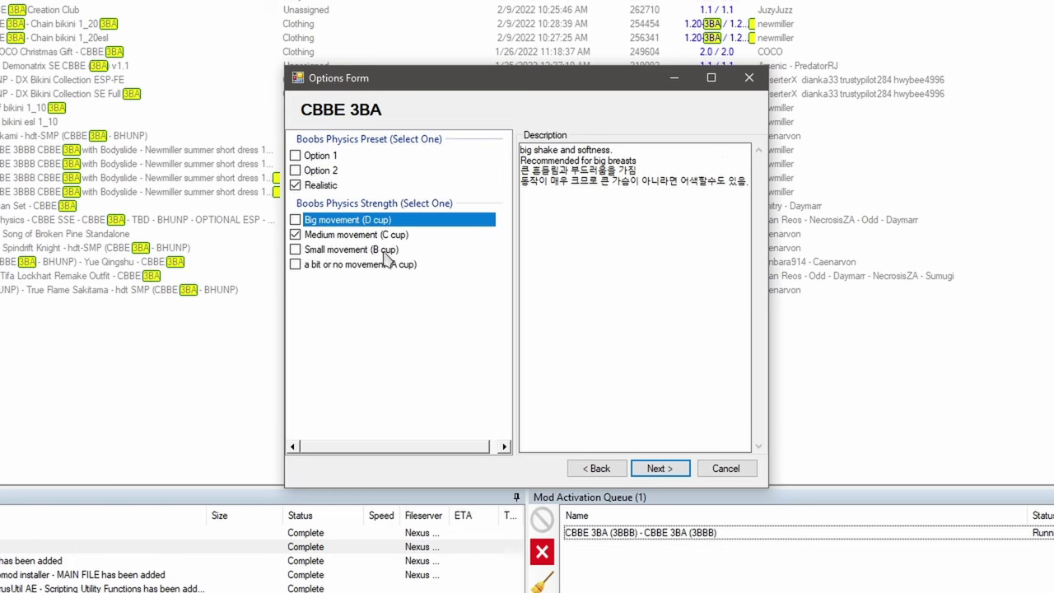
key("Return")
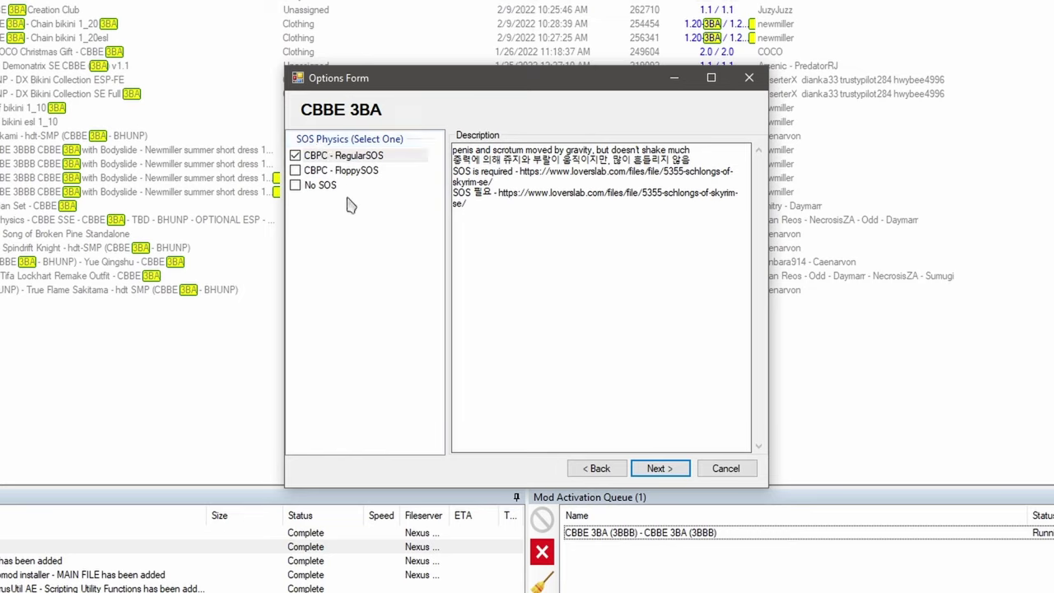
left_click(295, 185)
left_click(341, 185)
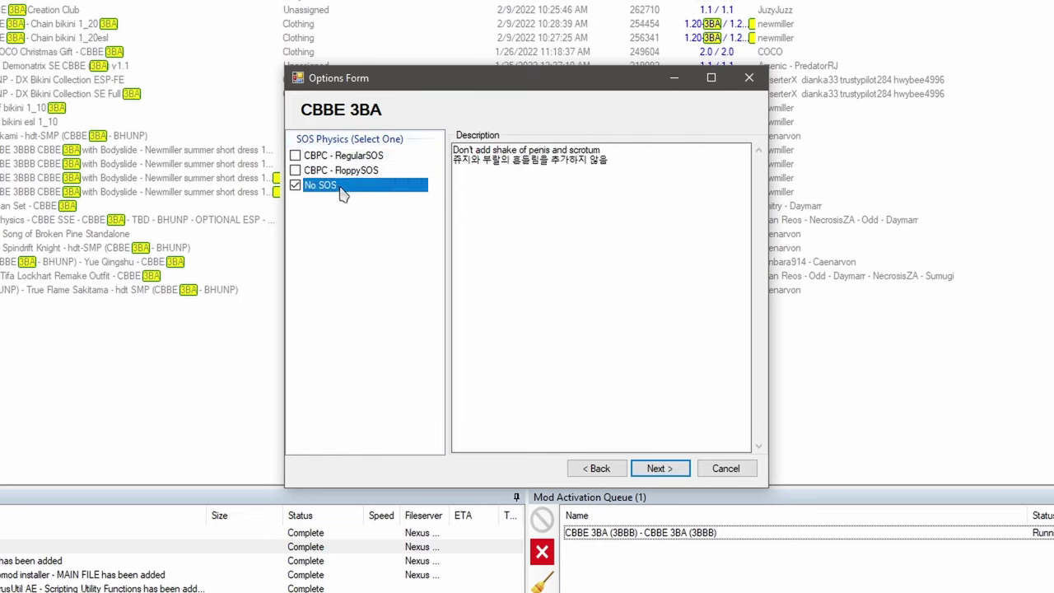
left_click(659, 468)
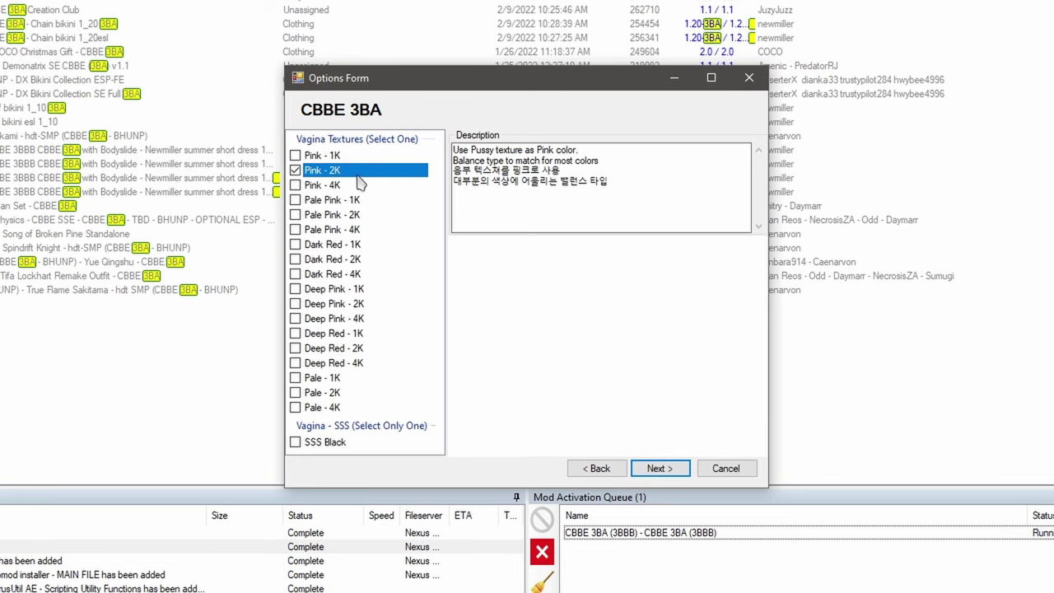
Step: Add SSS Black to the Pink - 2K texture, keep the CBBE 3BA v1.6.x Morph Sliders, and finish installing, overwriting the CBBE and CBPC mods' files
left_click(310, 445)
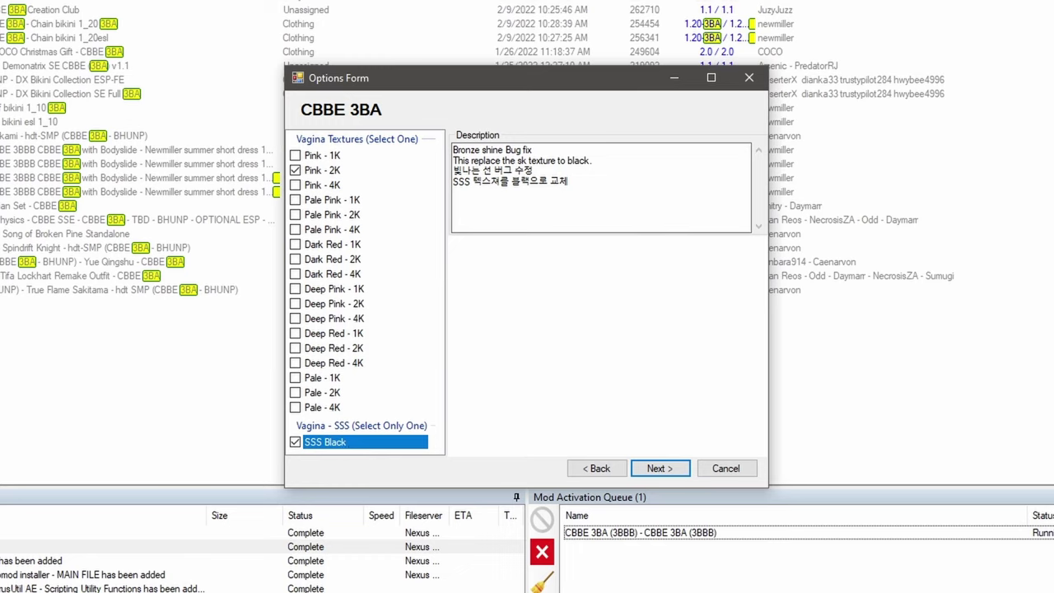
key("Return")
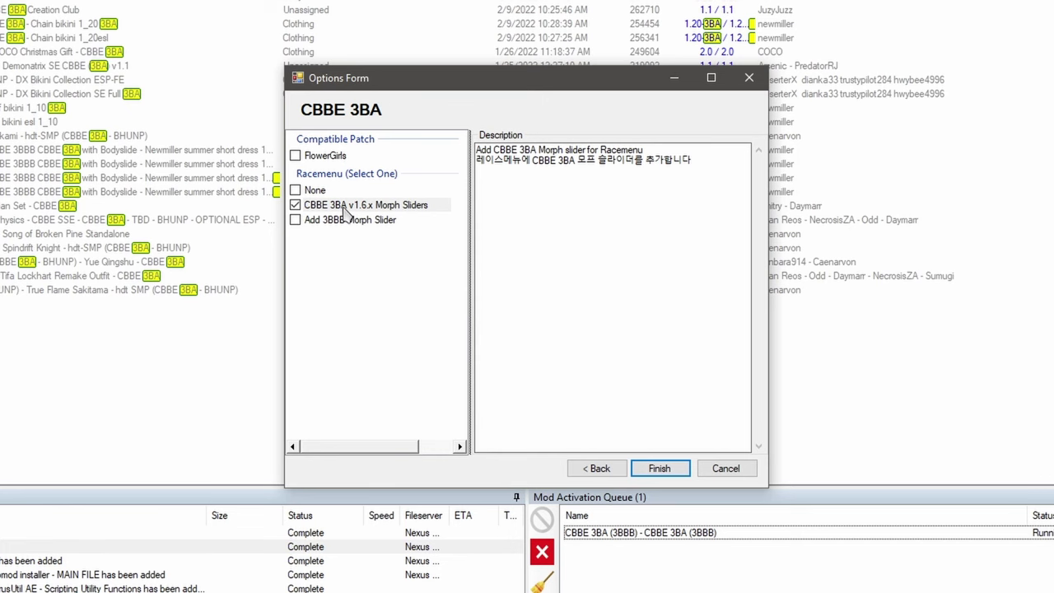
left_click(660, 468)
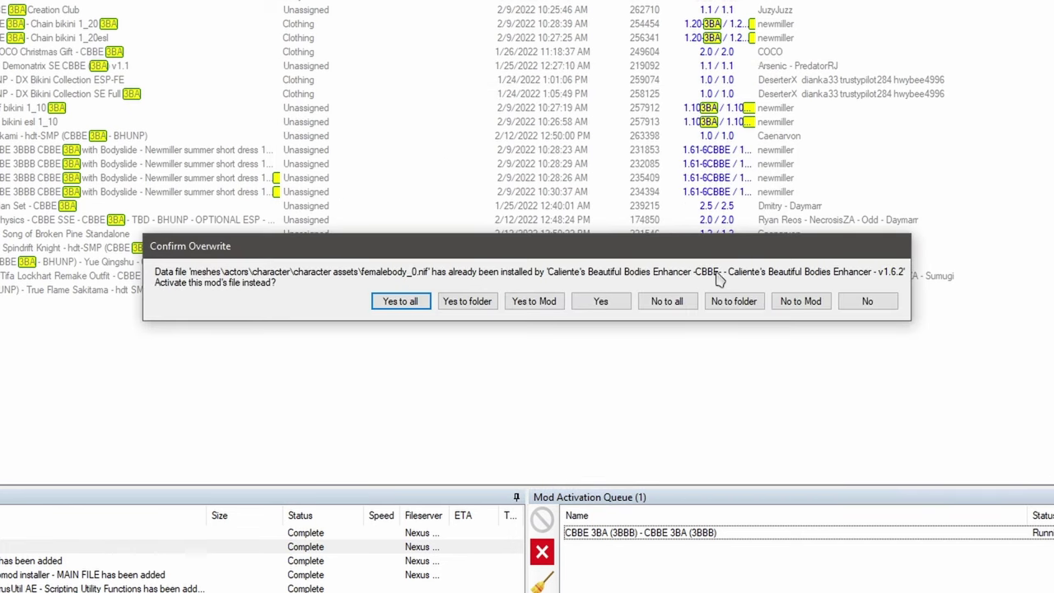
left_click(528, 305)
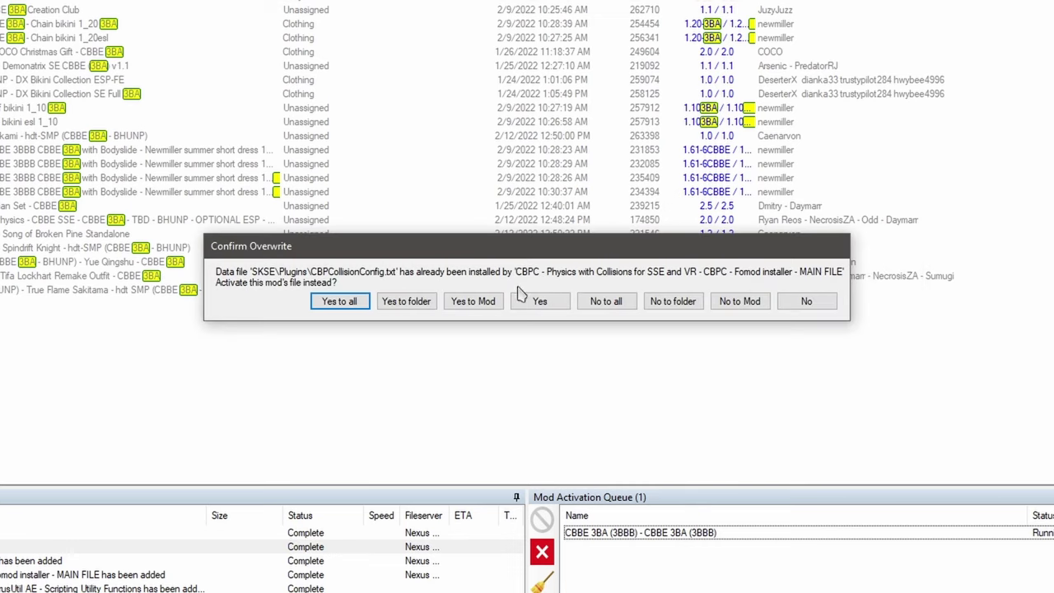
left_click(475, 302)
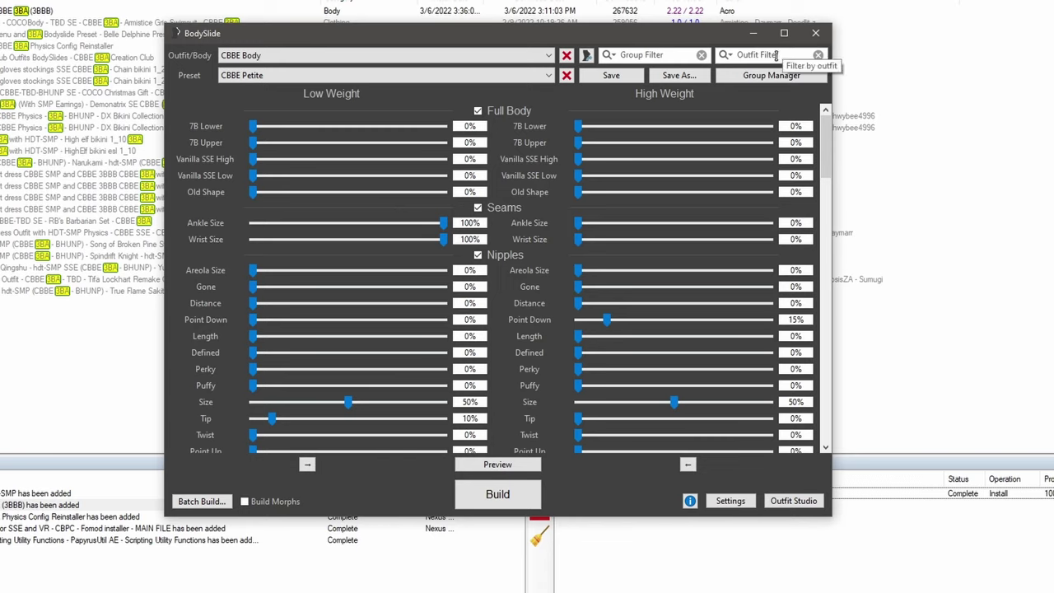
Step: In BodySlide, start a batch build of all listed slider sets with the CBBE Petite preset
left_click(203, 501)
left_click_drag(705, 220, 705, 329)
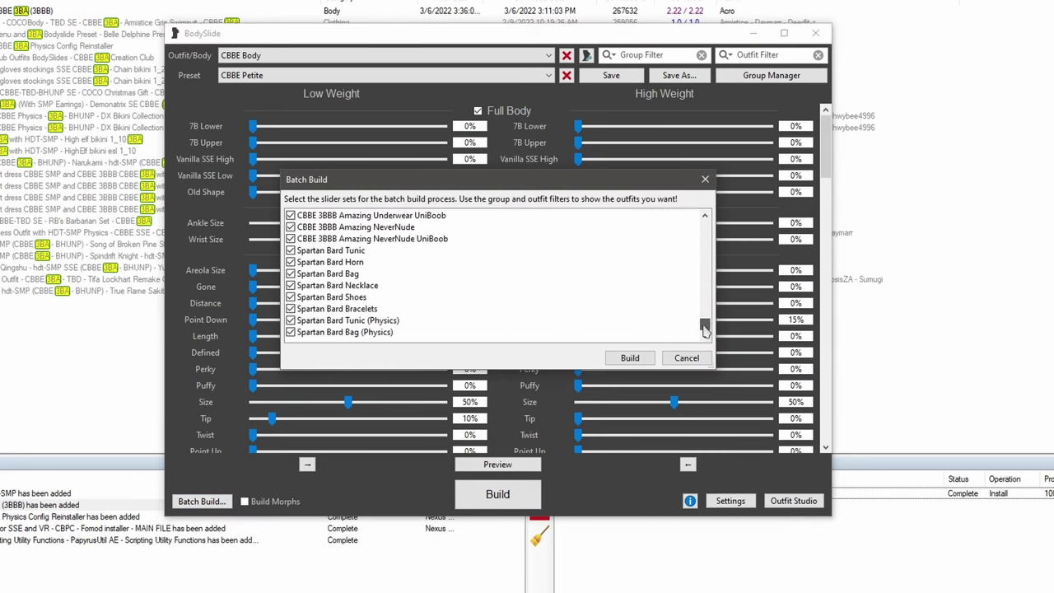
left_click(634, 358)
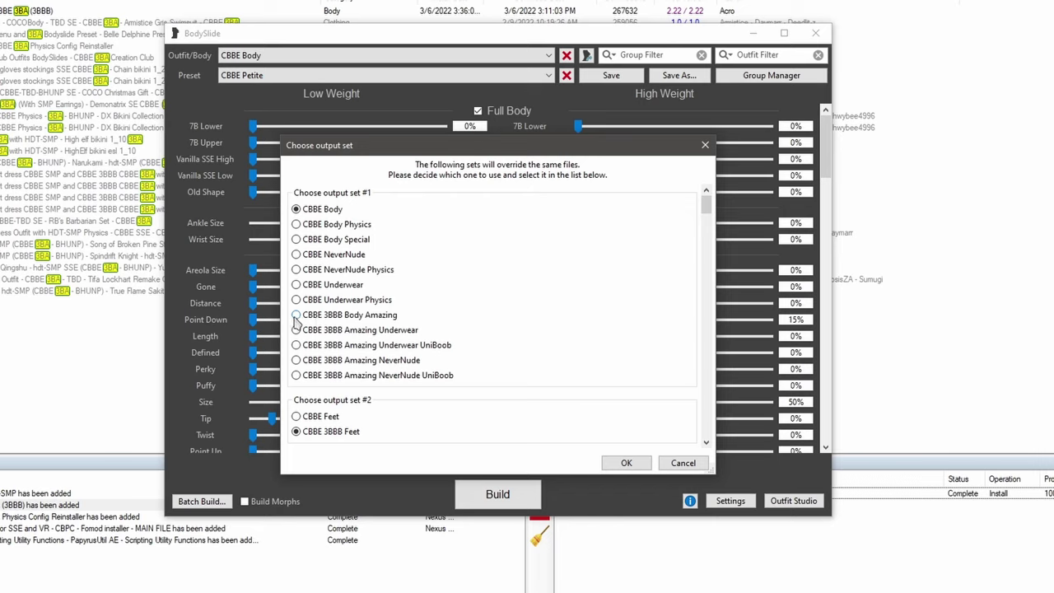
Step: Choose CBBE 3BBB Body Amazing as the body output, keep the 3BBB feet and hands and the physics outfit variants, and build the sets
left_click(296, 318)
scroll(296, 320, "down", 4)
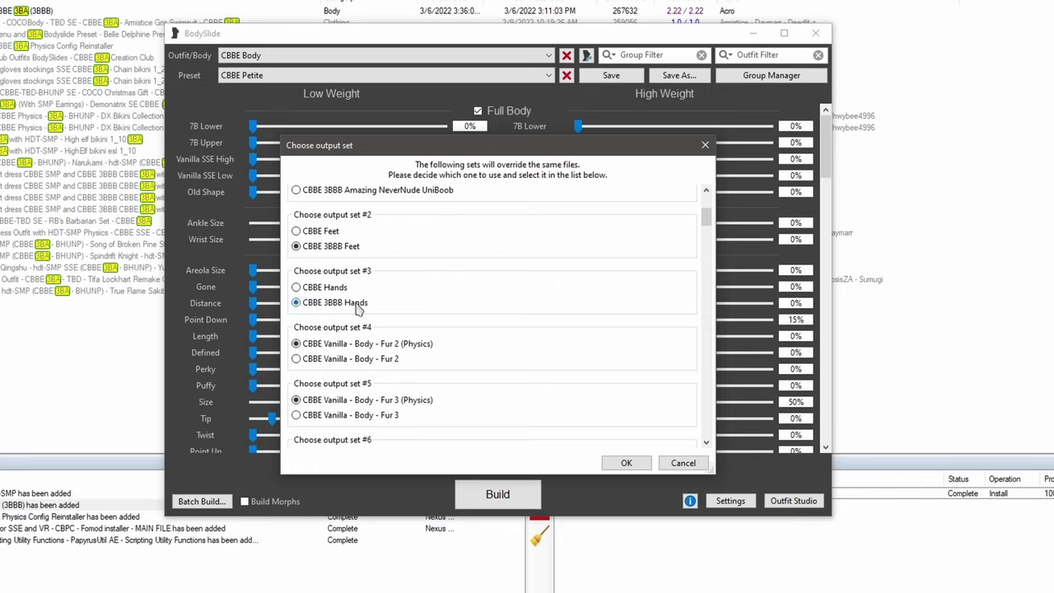
scroll(363, 309, "down", 3)
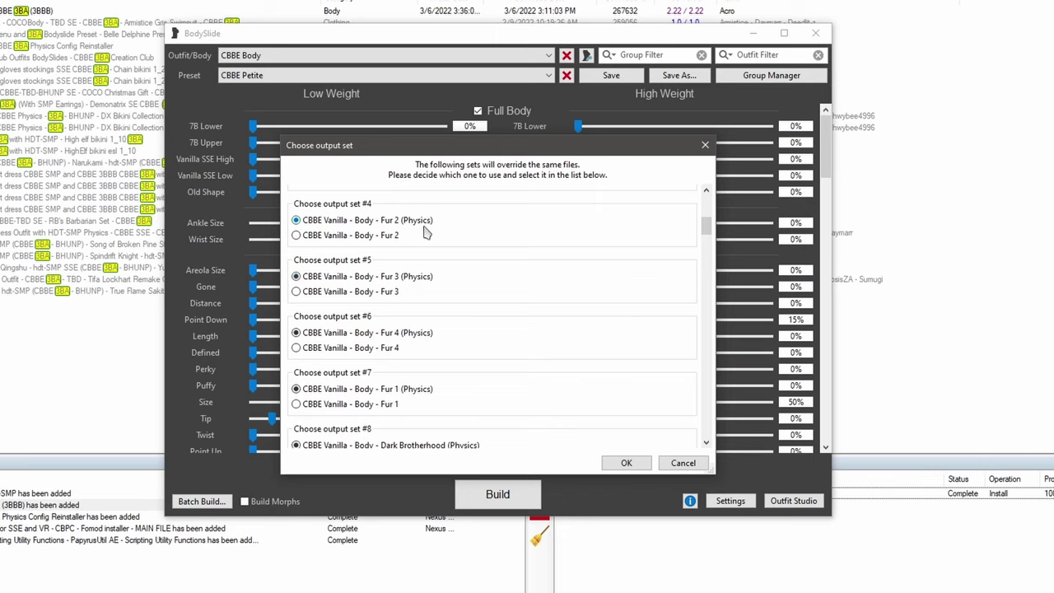
scroll(396, 340, "down", 8)
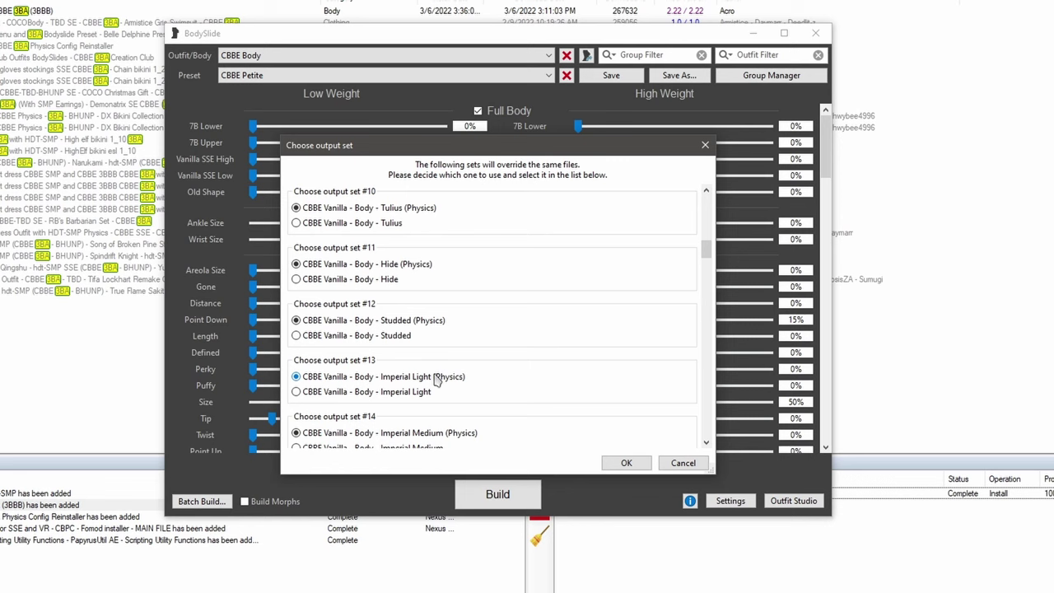
scroll(436, 379, "down", 10)
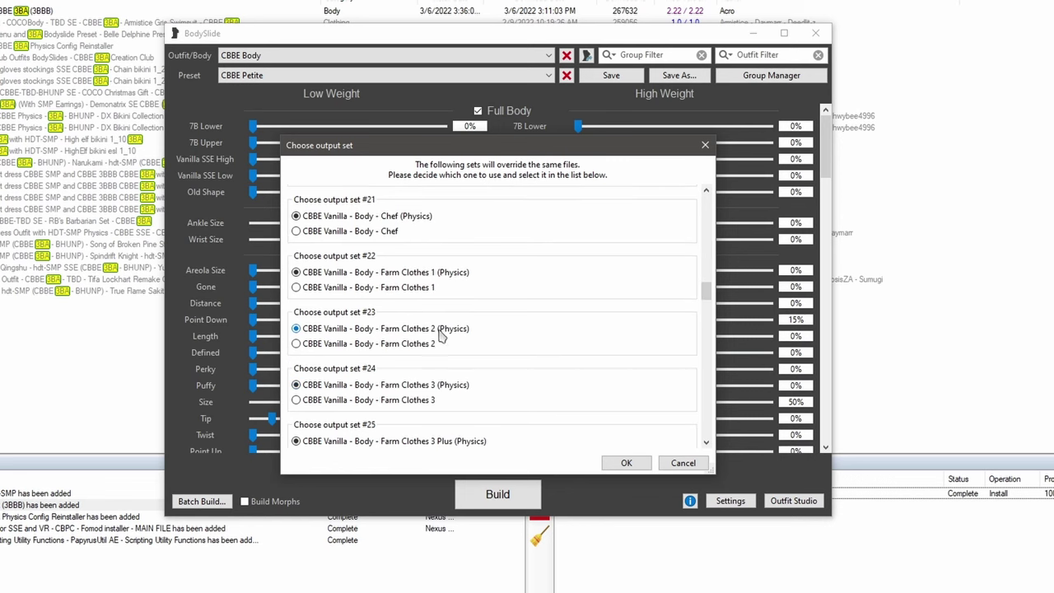
left_click(628, 463)
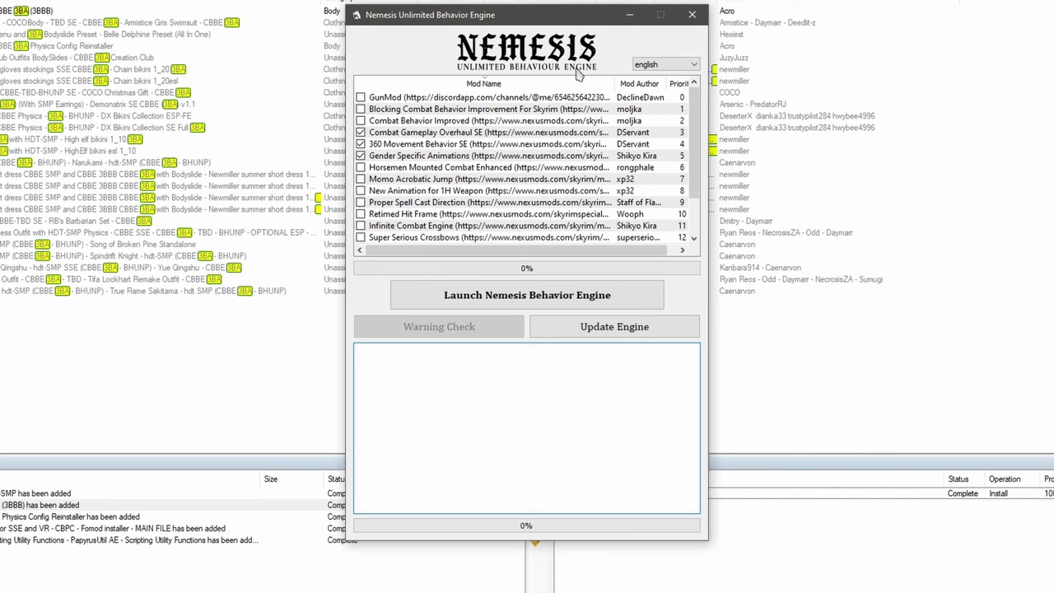
Step: Switch to Nemesis Unlimited Behavior Engine and start the engine update
left_click(648, 335)
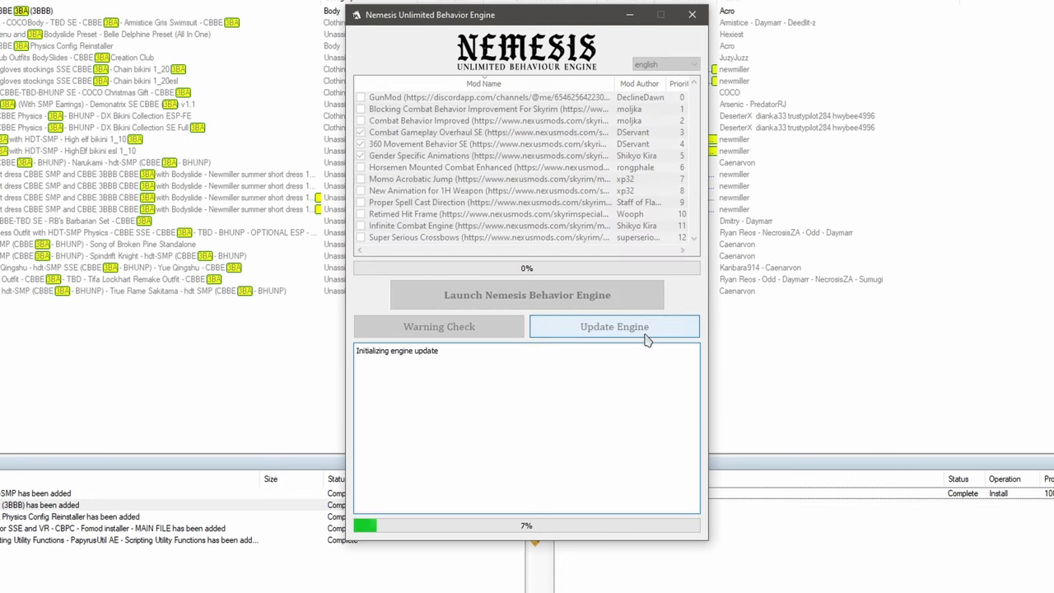
Step: Launch the Nemesis behavior generation, and switch to LOOT to sort the plugins
left_click(600, 304)
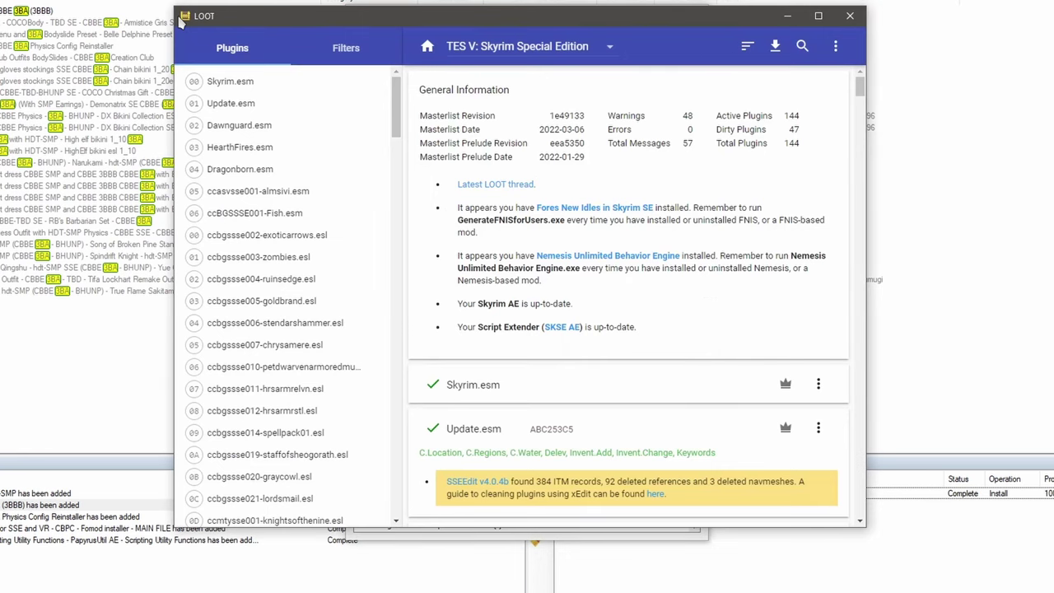
left_click(744, 47)
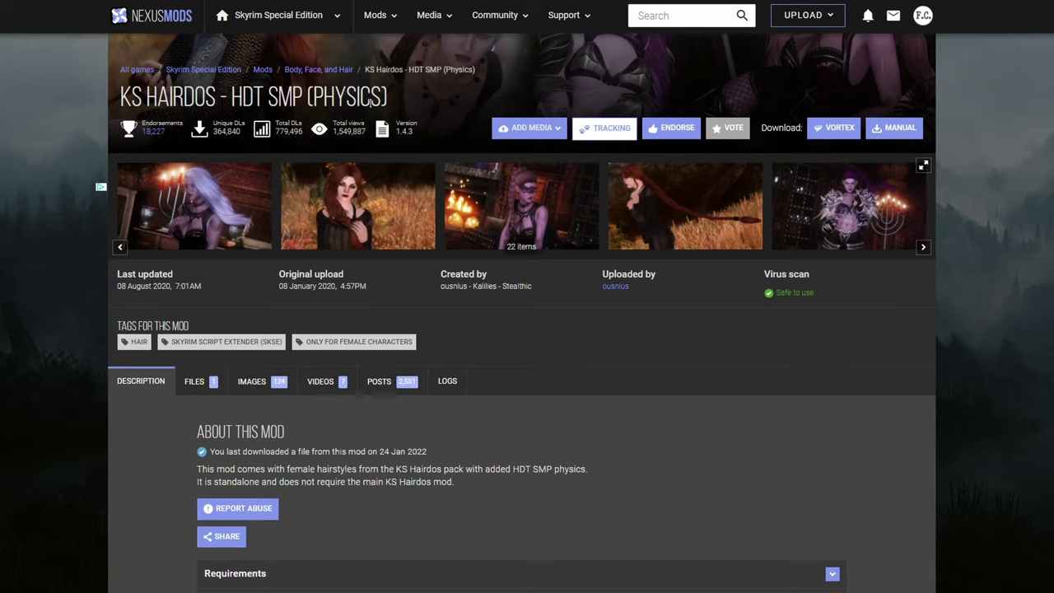
Step: Get KS Hairdos - HDT SMP (Physics) from Nexus Mods and install it with the optional wigs and the default CBBE wig collision
scroll(369, 100, "down", 3)
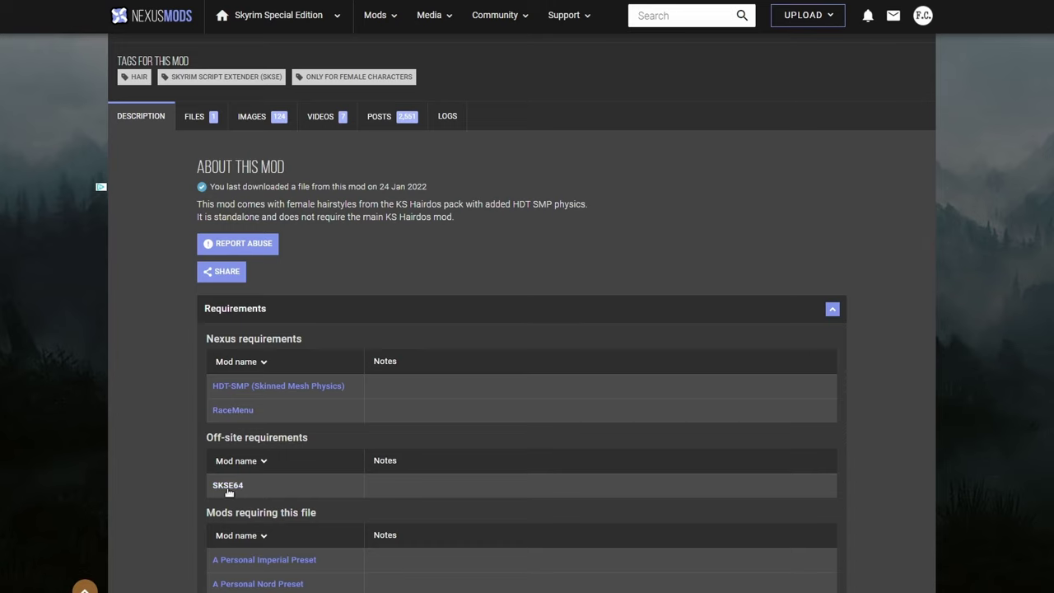
left_click(197, 120)
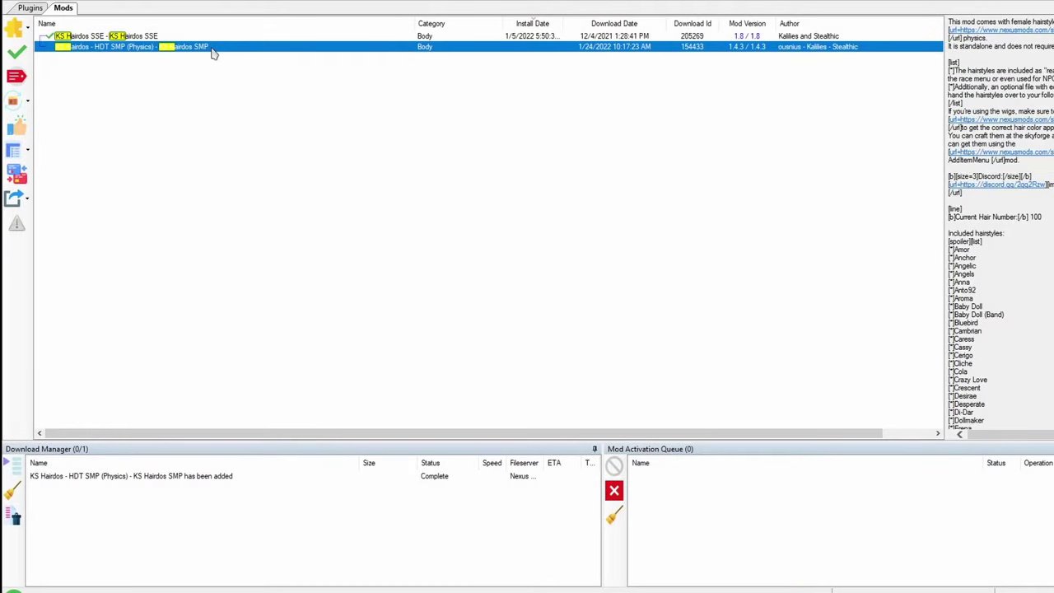
right_click(212, 48)
left_click(272, 86)
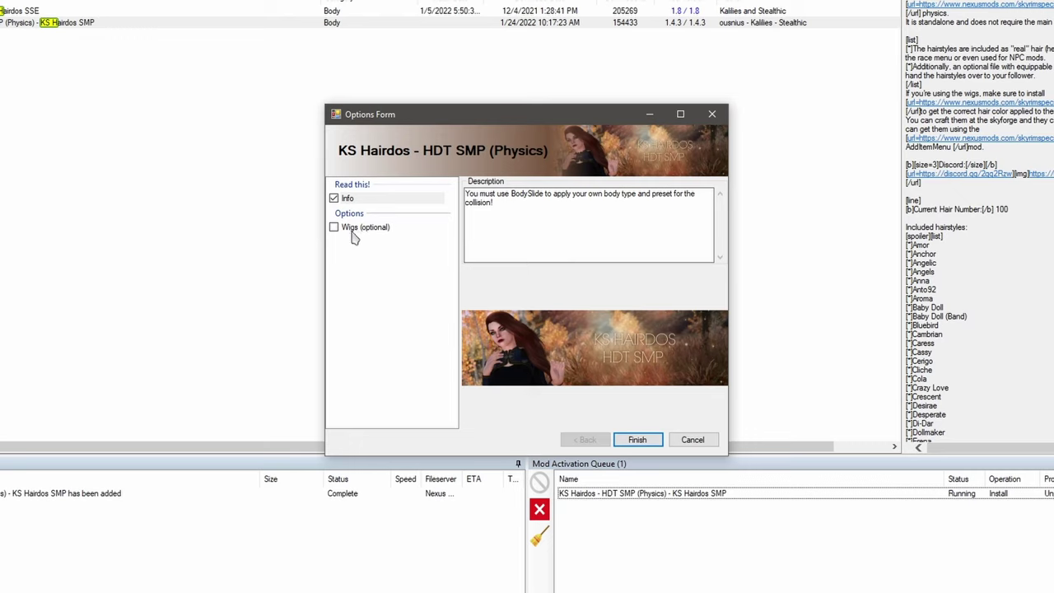
left_click(334, 229)
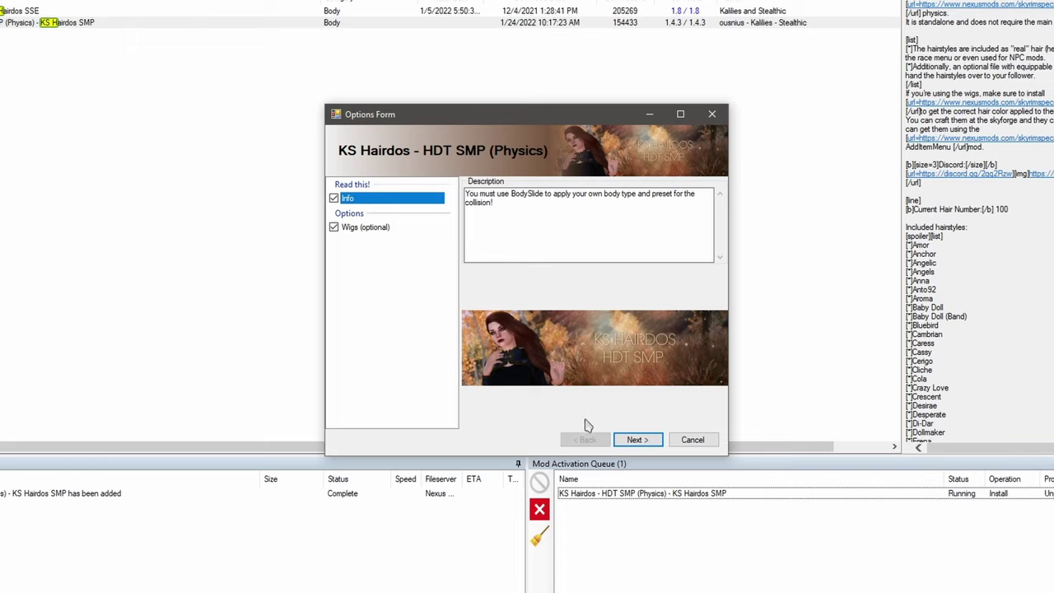
left_click(636, 439)
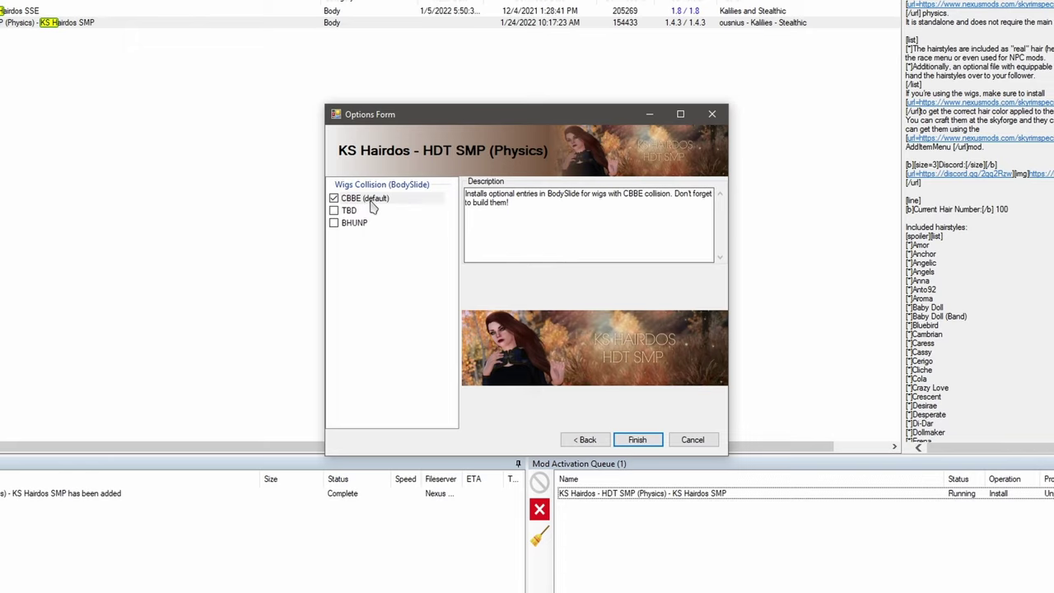
left_click(653, 438)
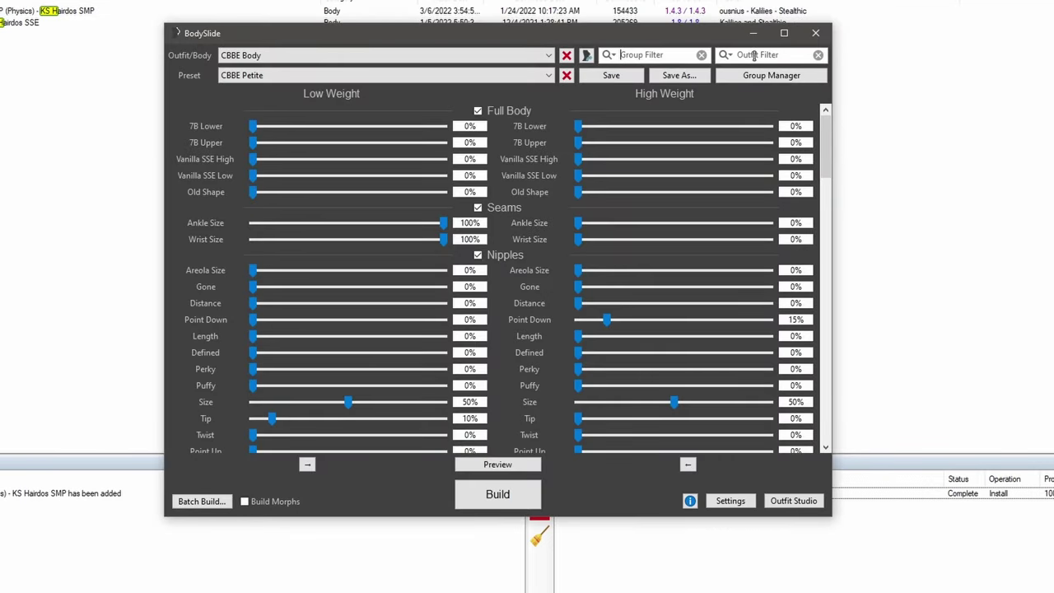
Step: In BodySlide, refresh the outfits, filter them by "ks", and look through the matching KS outfit list
left_click(726, 55)
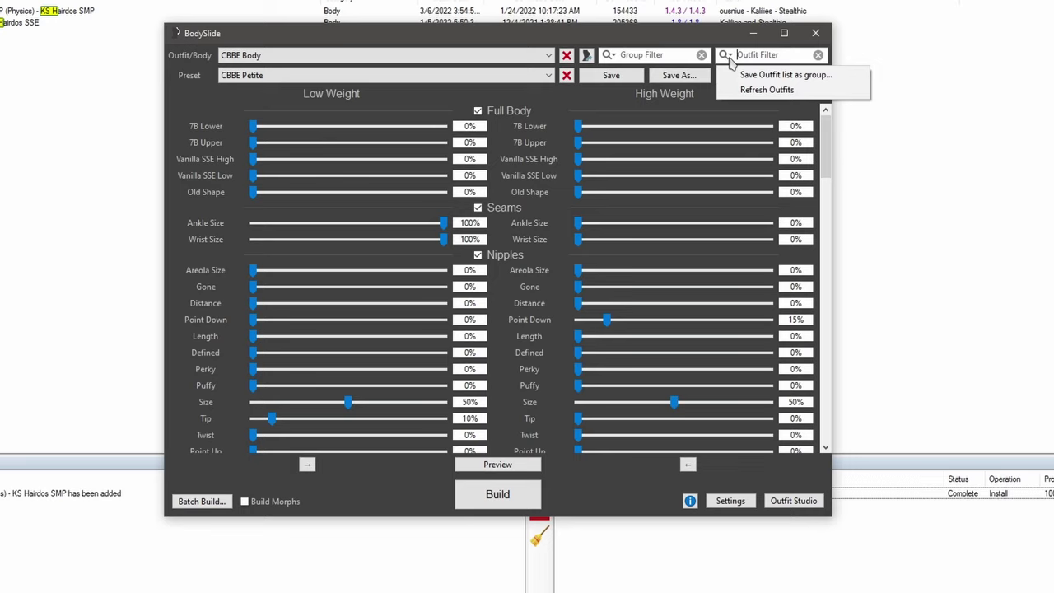
left_click(756, 90)
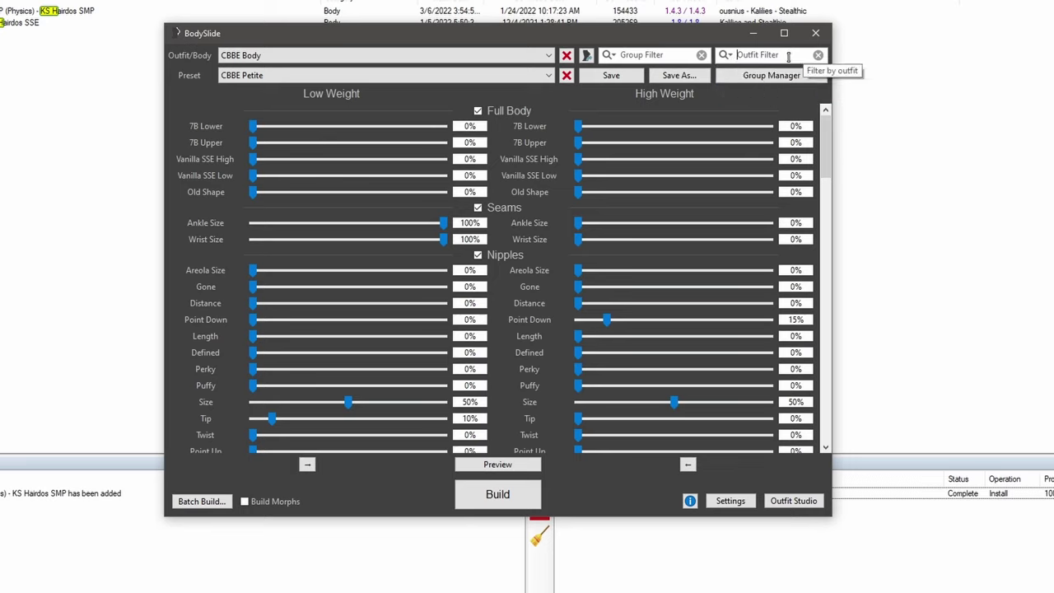
type("ks")
left_click(384, 58)
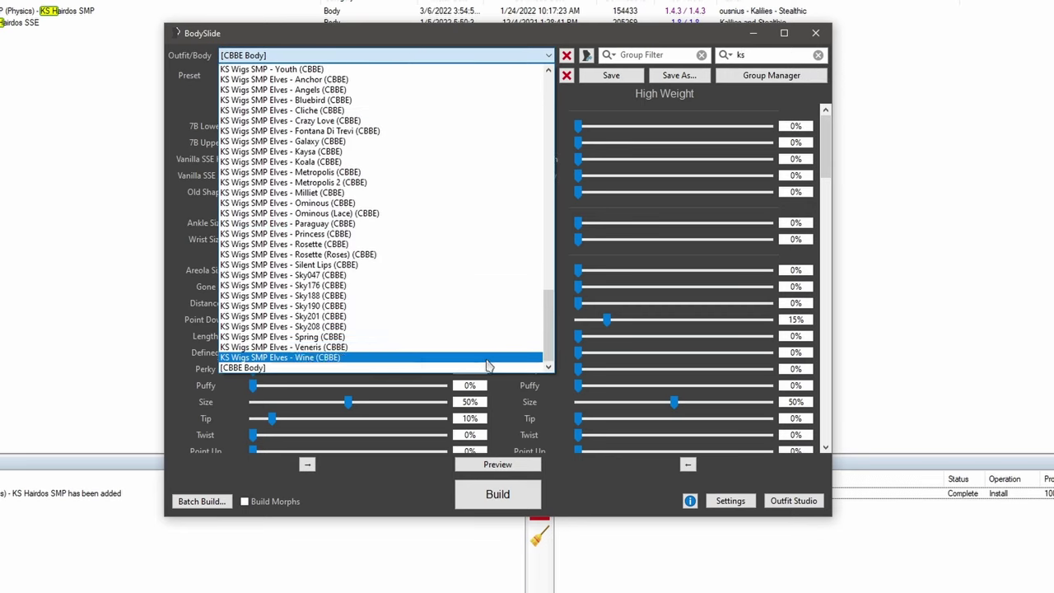
left_click_drag(548, 338, 547, 117)
Step: Batch build all filtered sets with the CBBE Petite preset, keeping the CBBE variants as the KS Hairdos SMP collision outputs
left_click(201, 501)
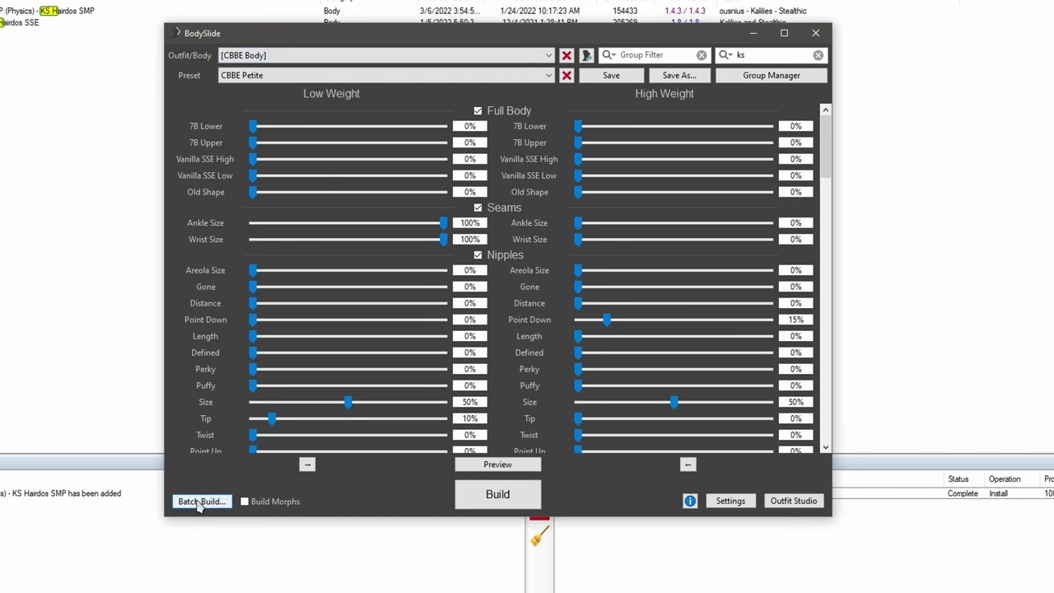
left_click(200, 502)
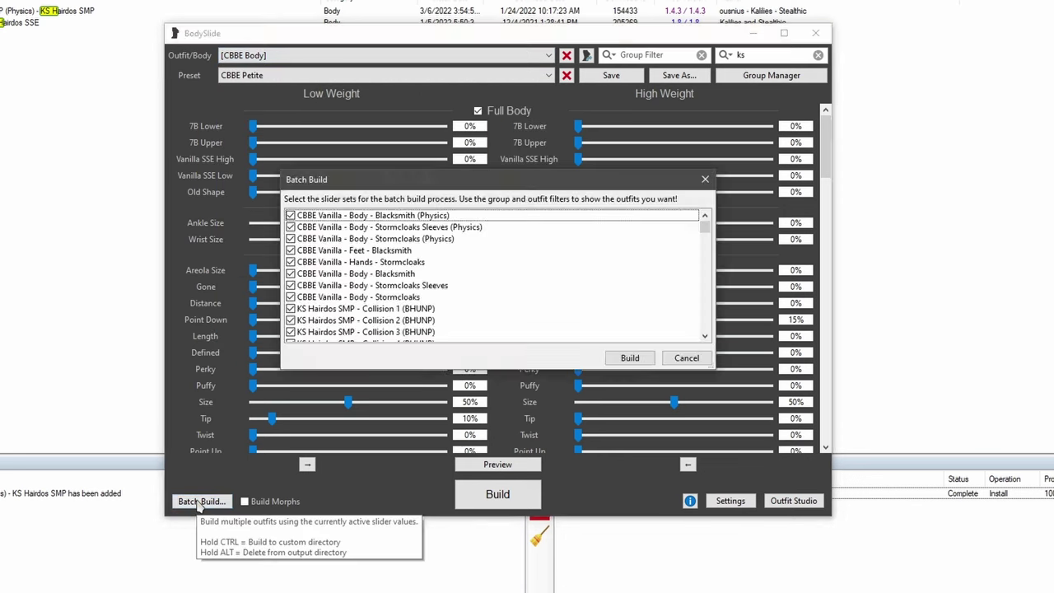
left_click(630, 359)
scroll(354, 255, "down", 3)
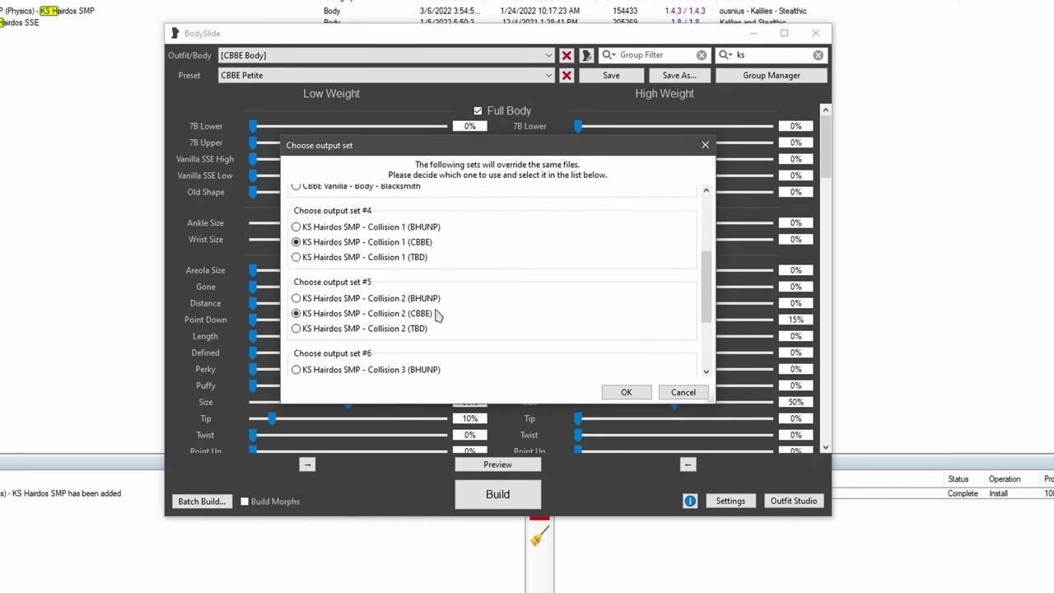
scroll(436, 313, "down", 2)
left_click(646, 394)
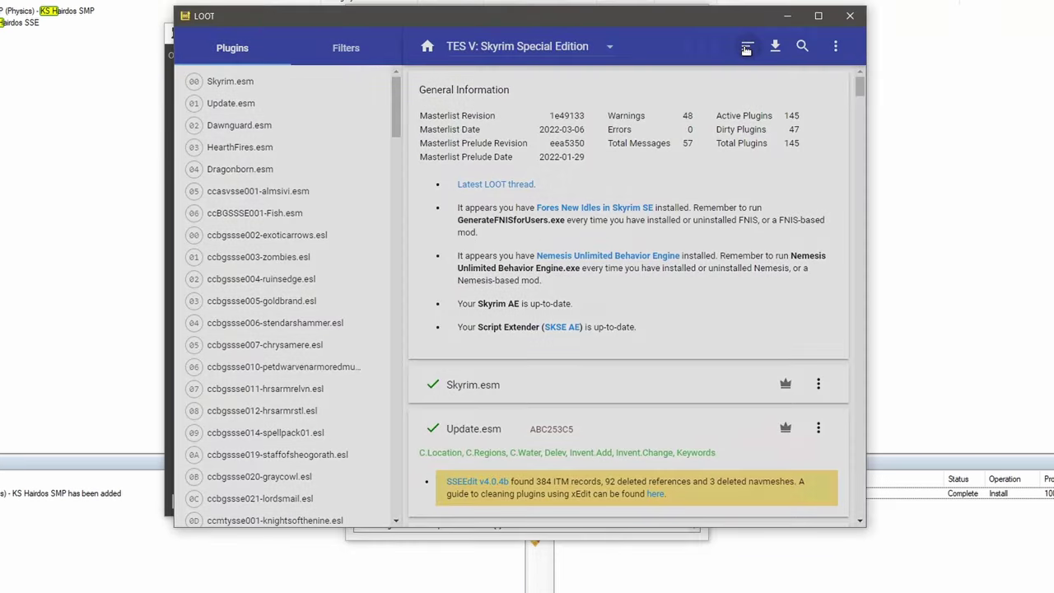
Step: Switch to LOOT, sort the plugins again, and apply the sorted load order
left_click(747, 51)
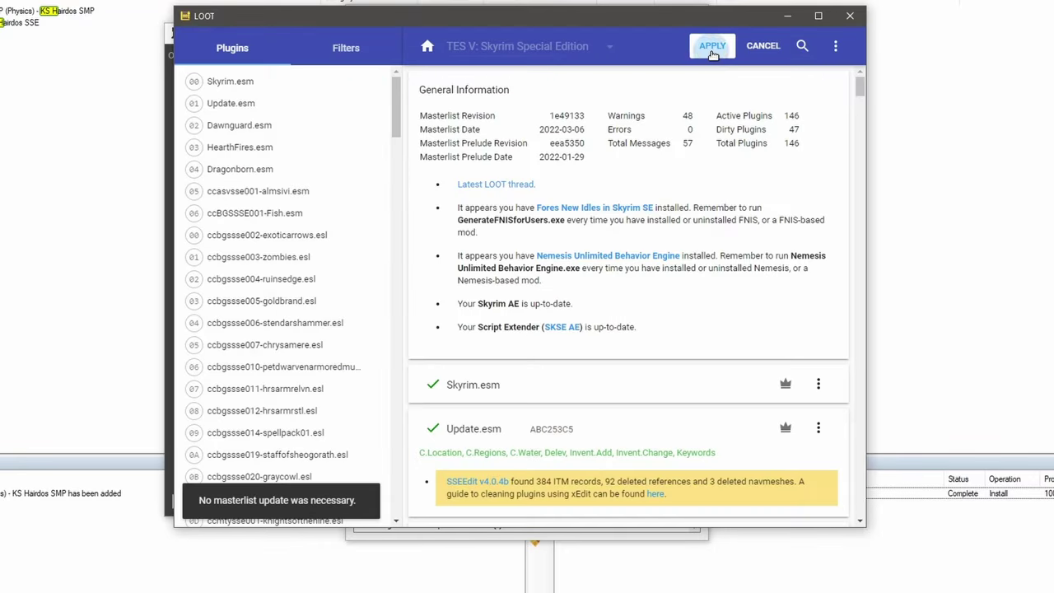
left_click(778, 45)
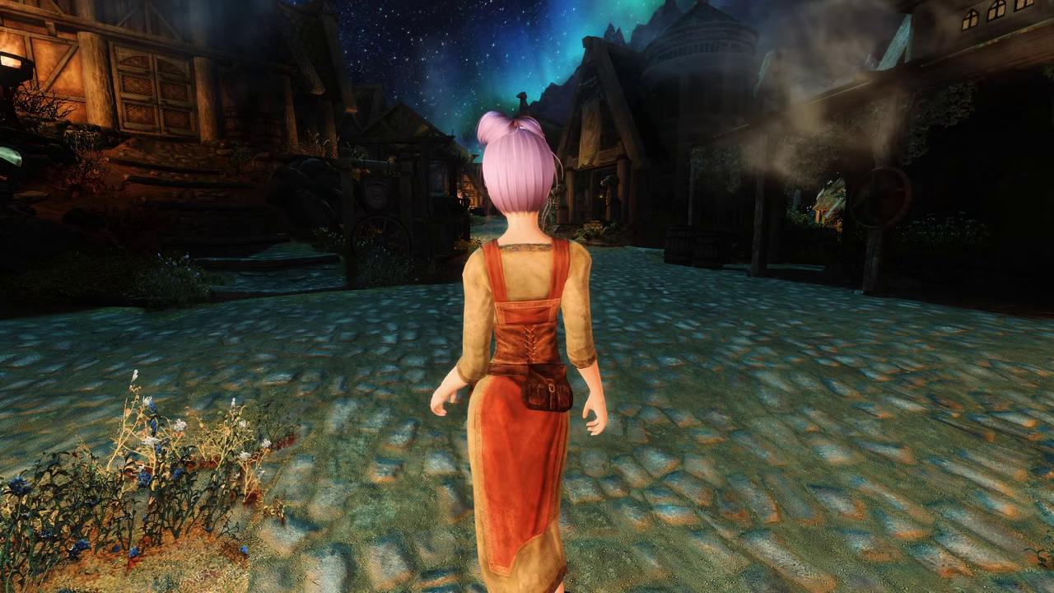
Step: In Skyrim, run the console command showracemenu and go to the character's hair options
key("grave")
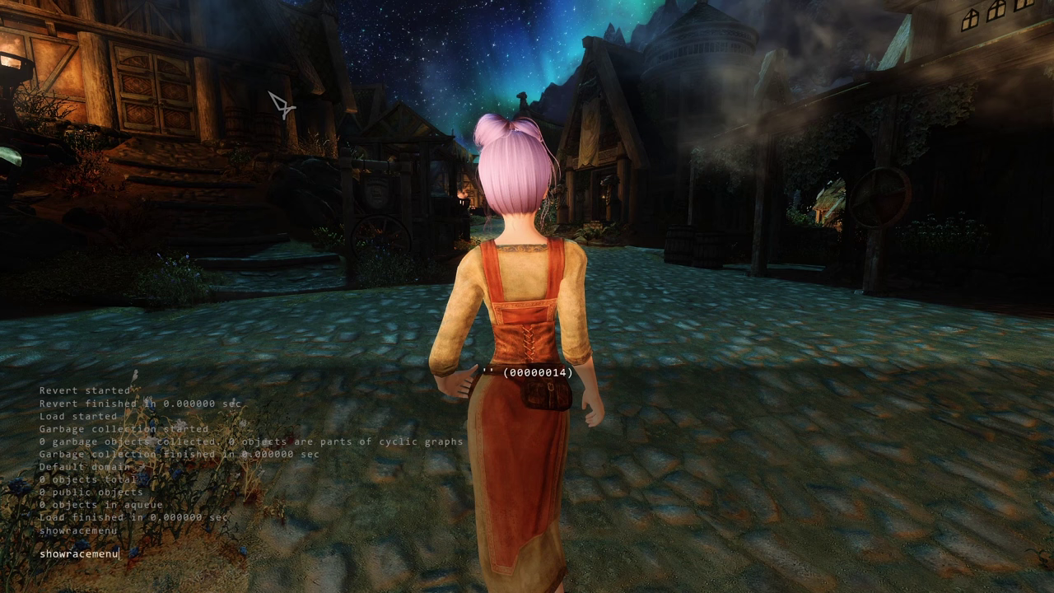
key("Return")
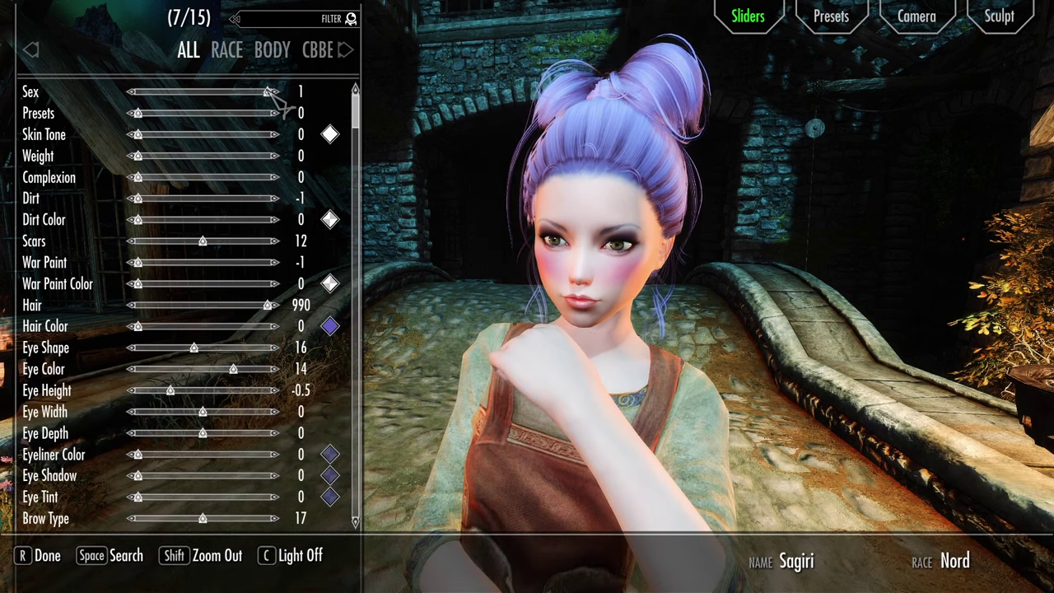
scroll(197, 51, "down", 9)
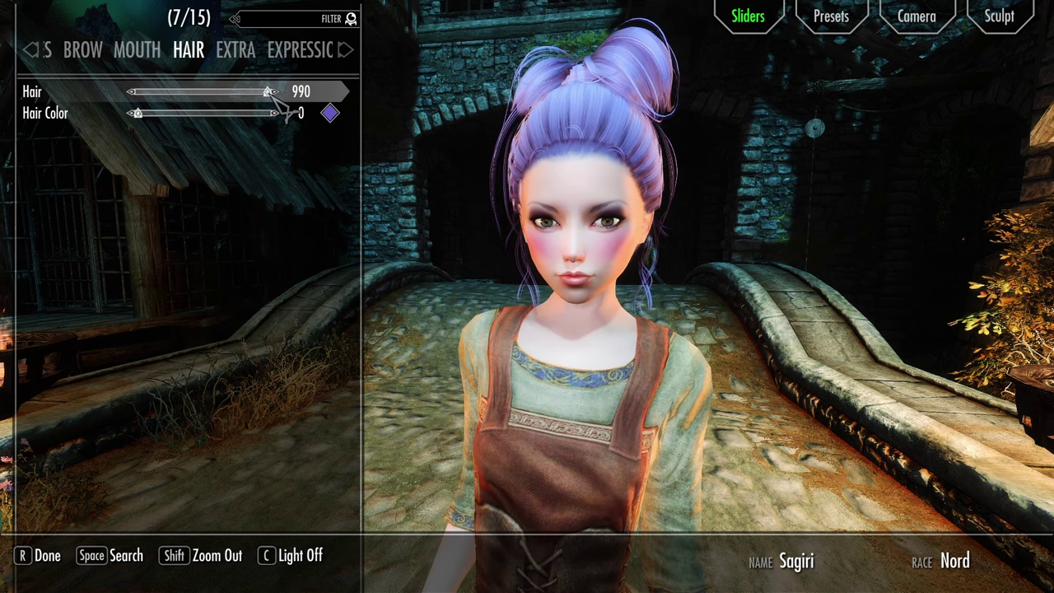
Step: Step down through the KSHairdosSMP hairstyles from 990 past 973, finish character editing, and walk forward to test the hair physics
key("Left")
key("Left")
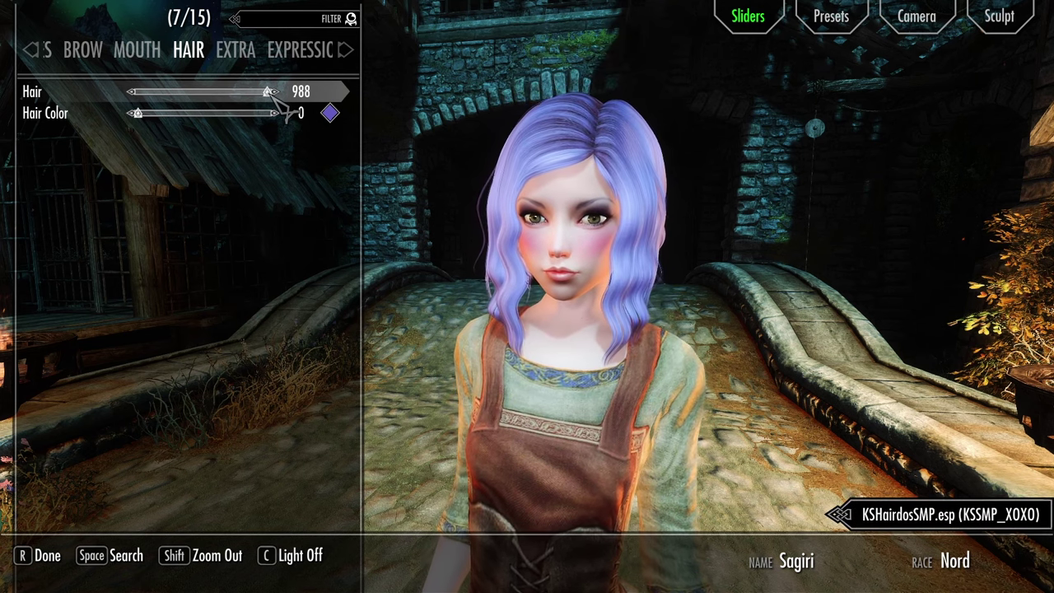
key("Left")
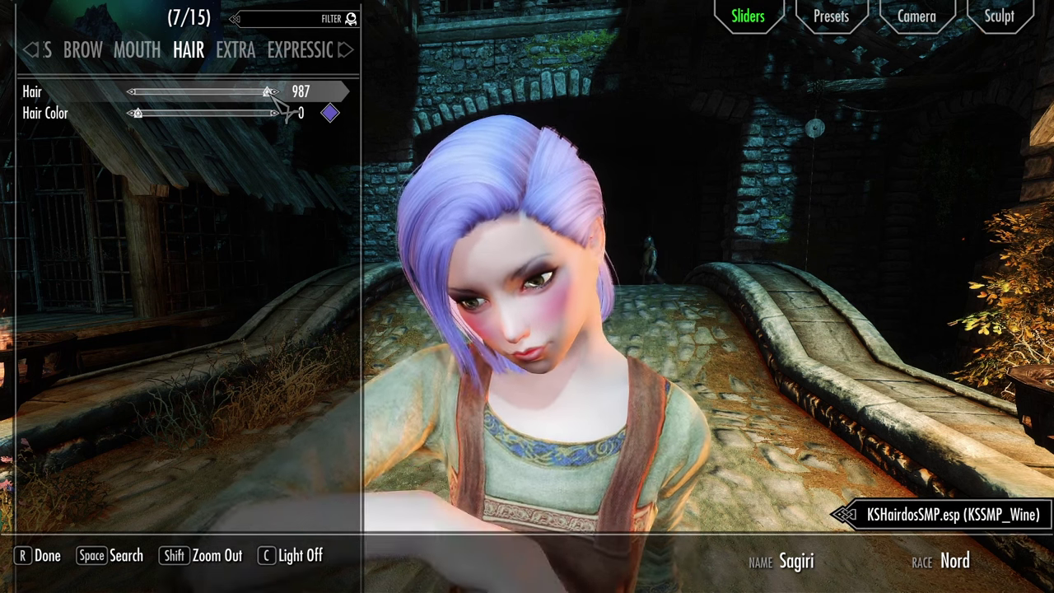
key("Left")
key("Left")
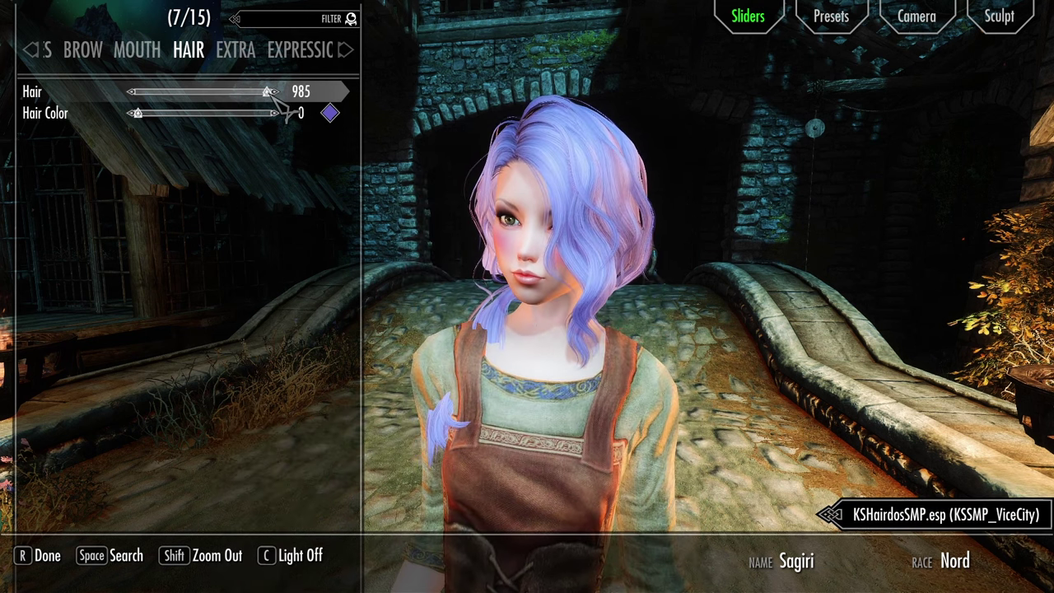
key("Left")
key("Left")
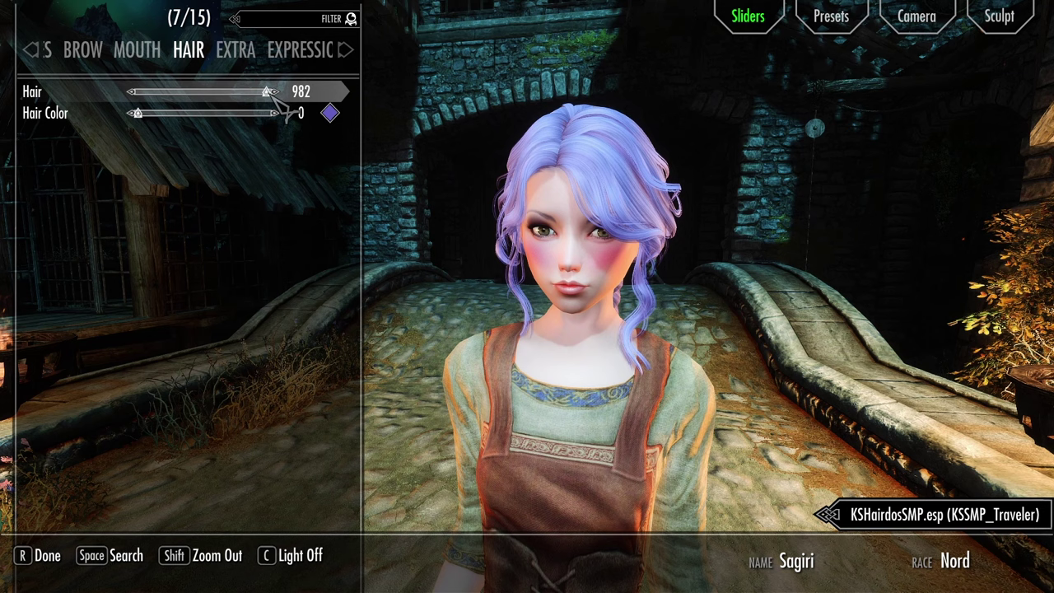
key("Left")
key("Left")
key("Left")
key("Left")
key("Left")
key("Left")
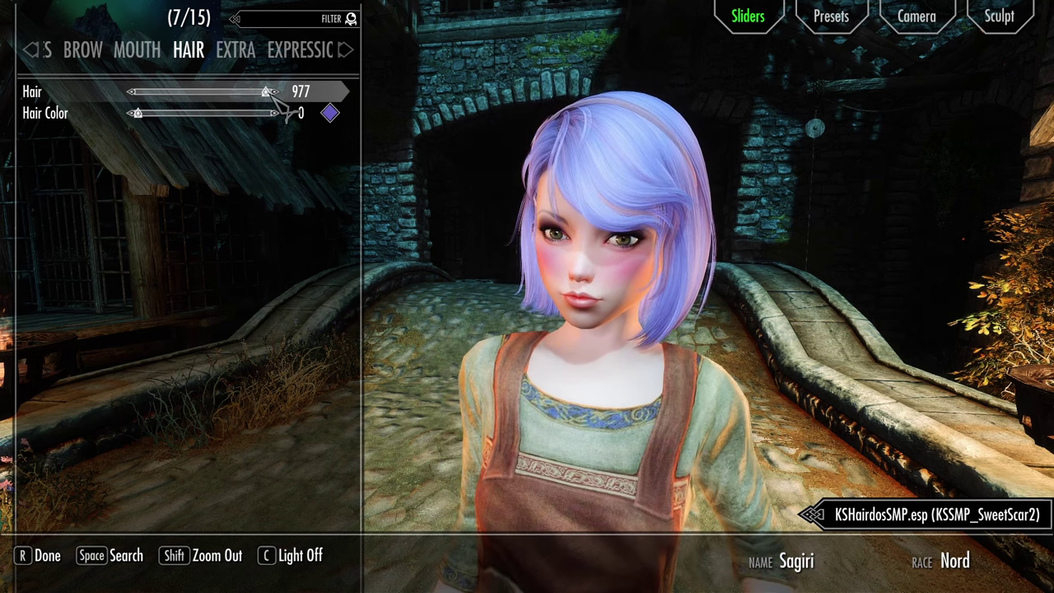
key("Left")
key("Left")
key("Left")
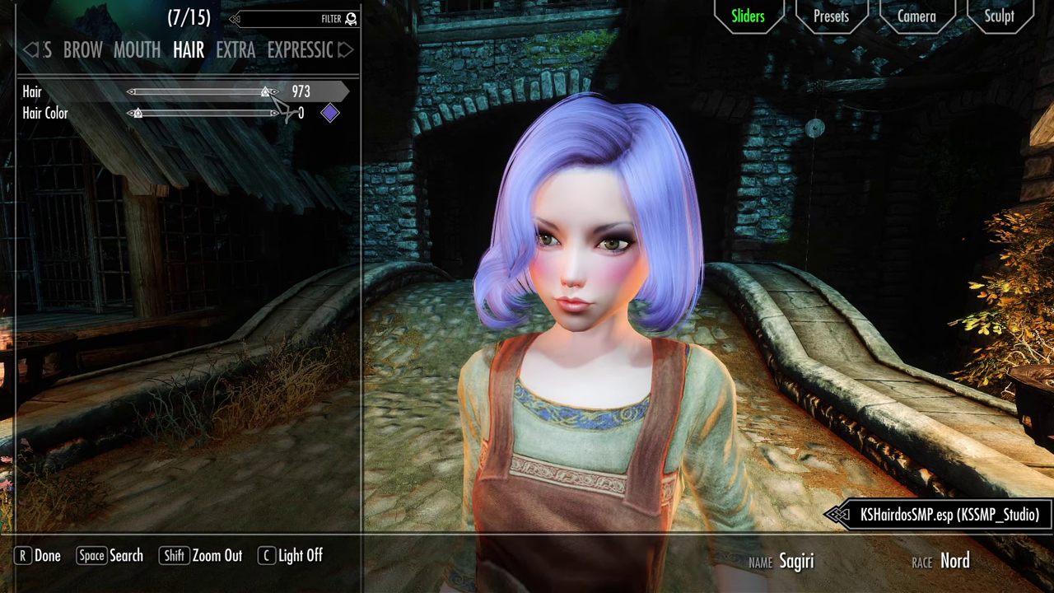
key("r")
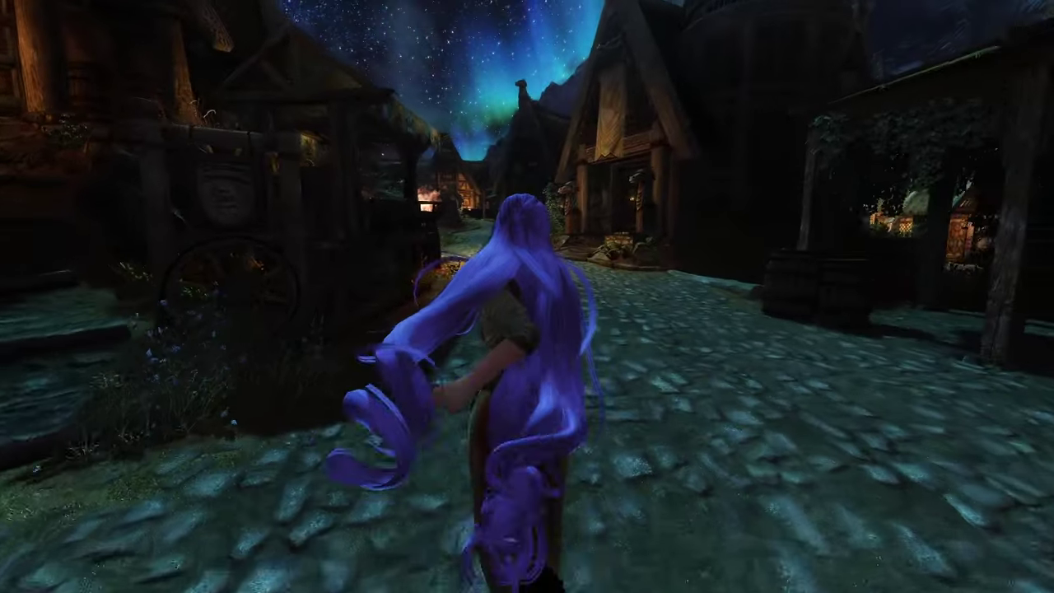
key("w")
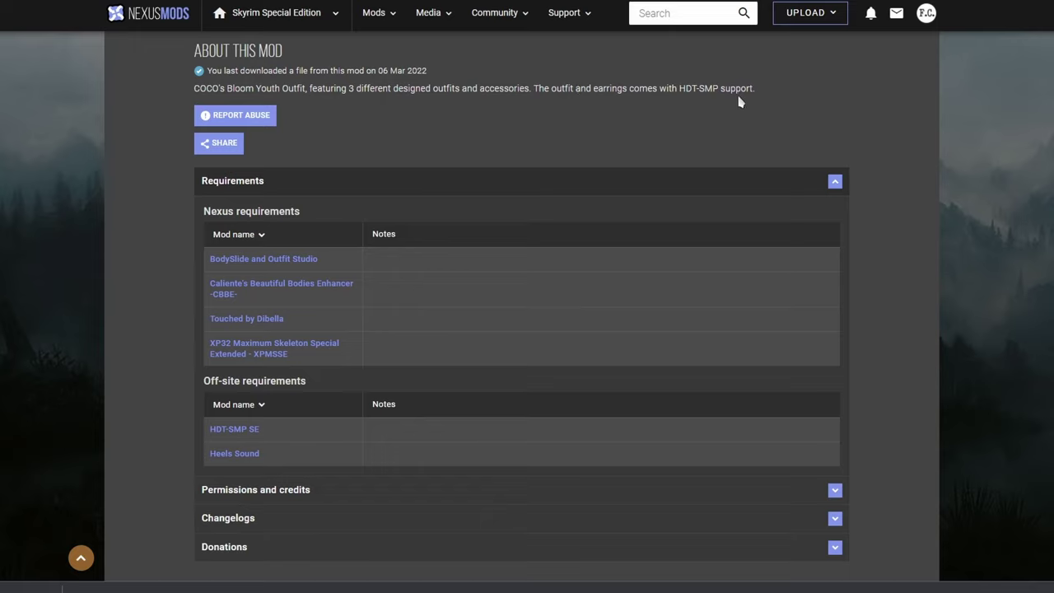
Step: Search Nexus Mods for "cbbe smp" and look through the matching mods
left_click(674, 17)
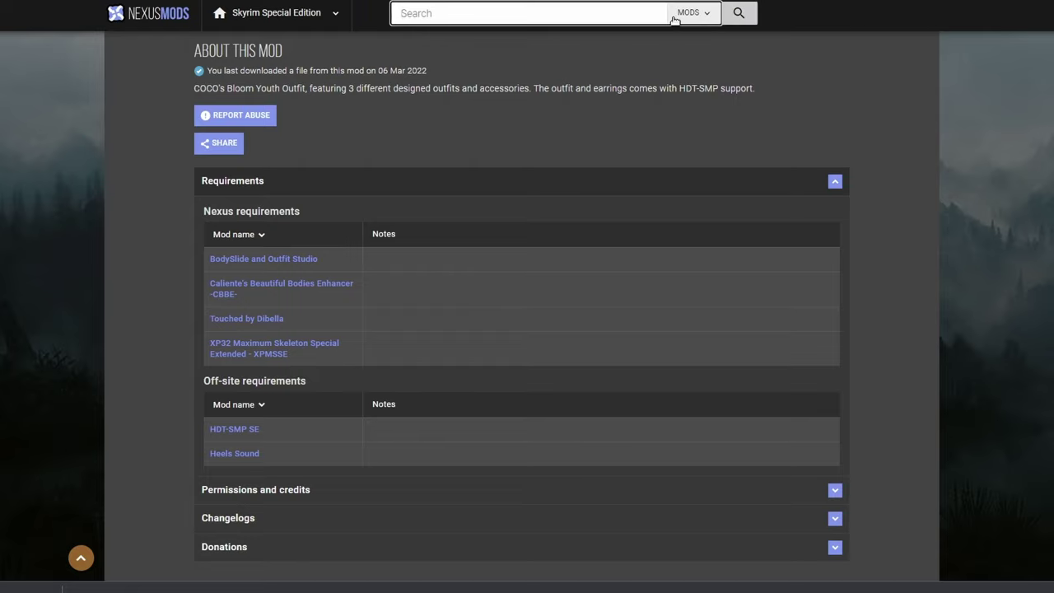
type("cbbe s")
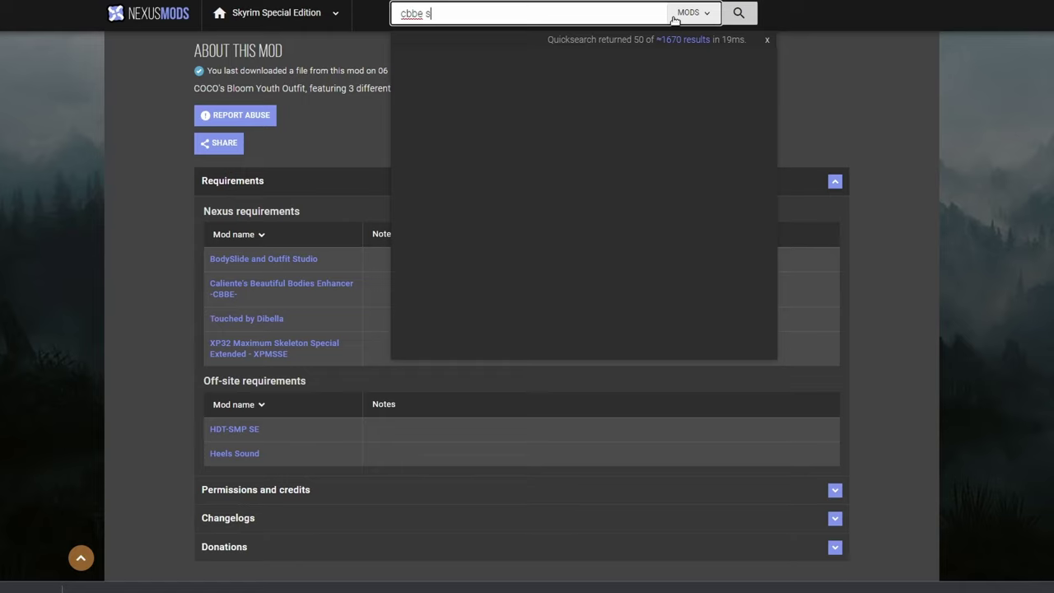
type("mp")
key("Return")
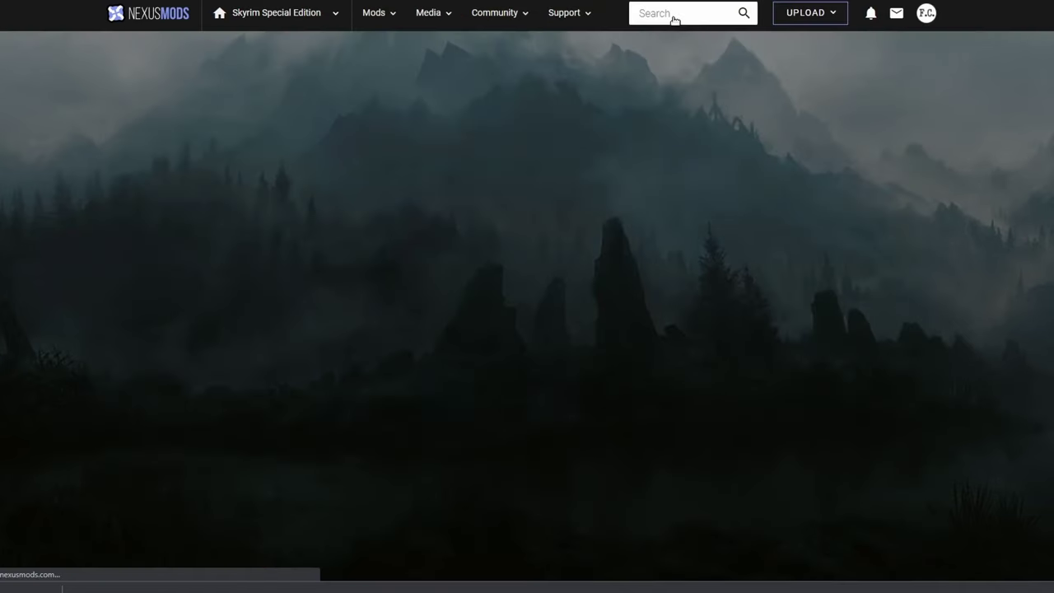
scroll(824, 148, "down", 5)
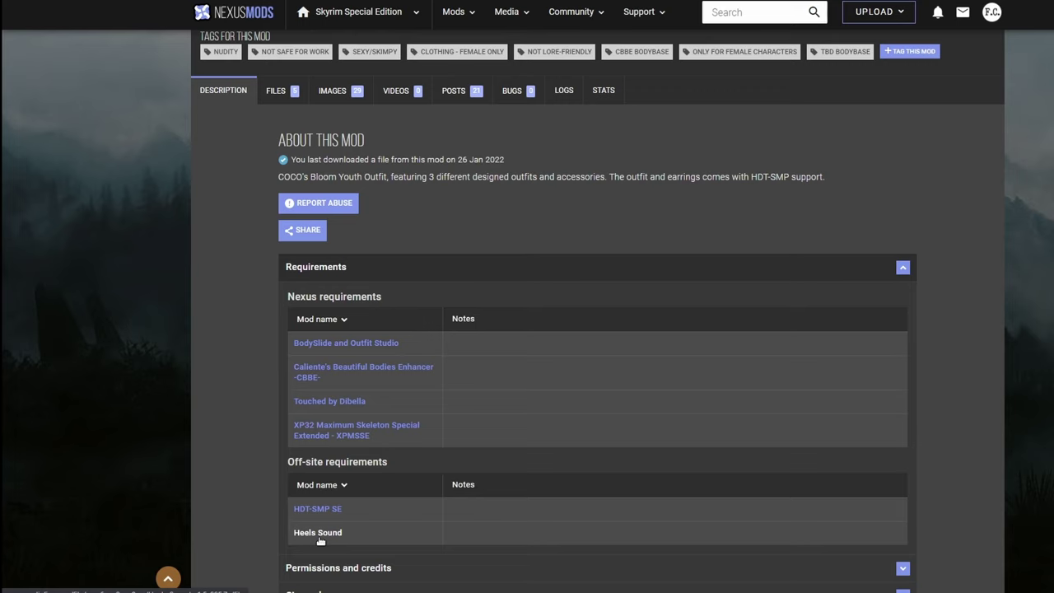
Step: From the COCO Bloom Youth mod's off-site requirements, open Heels Sound and download Heels Sound 1.5 SSE from MediaFire
scroll(319, 540, "down", 3)
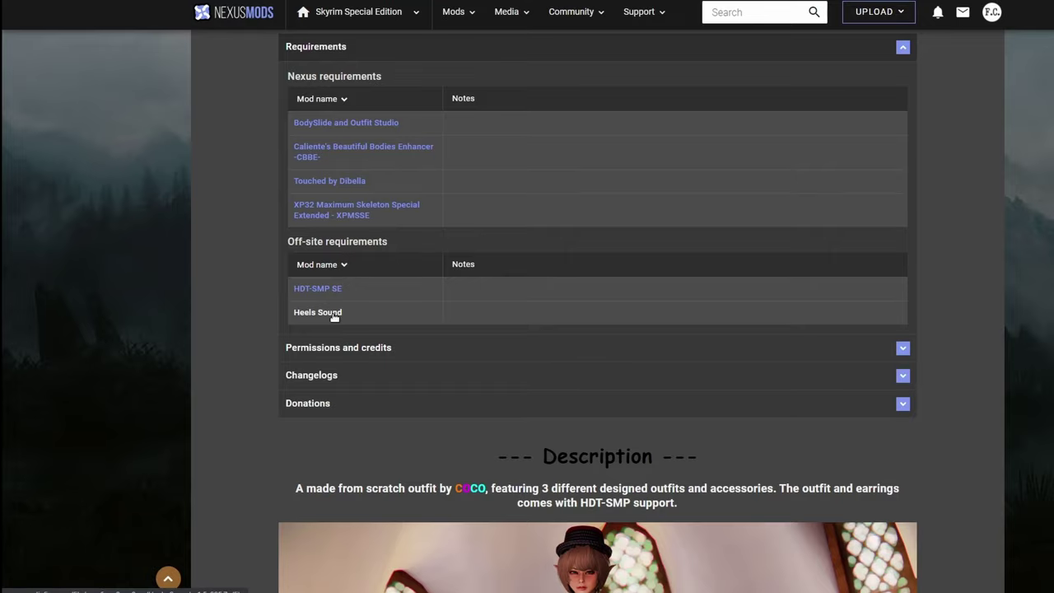
left_click(318, 313)
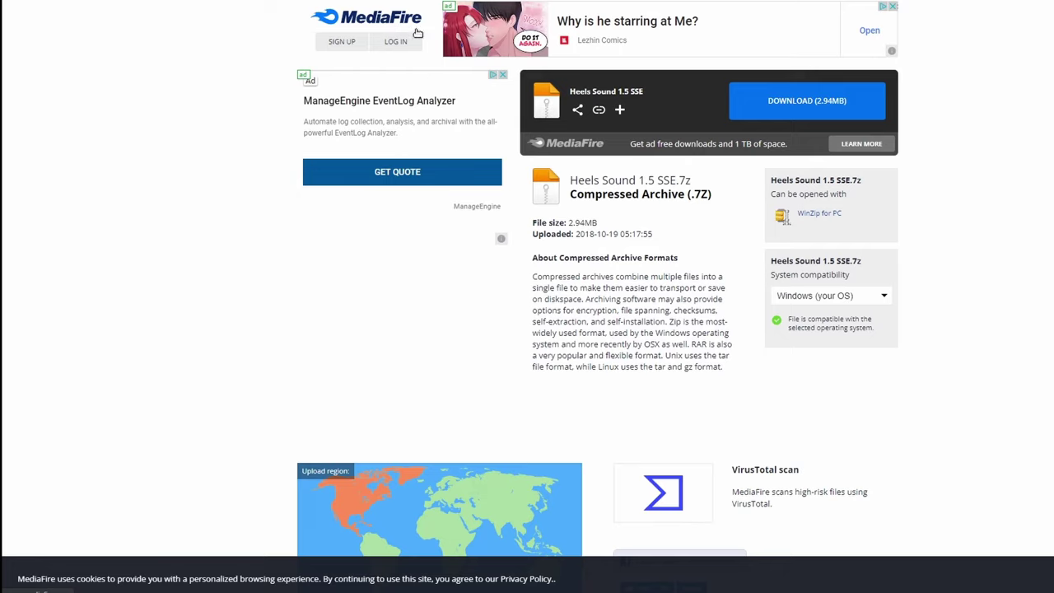
left_click(799, 105)
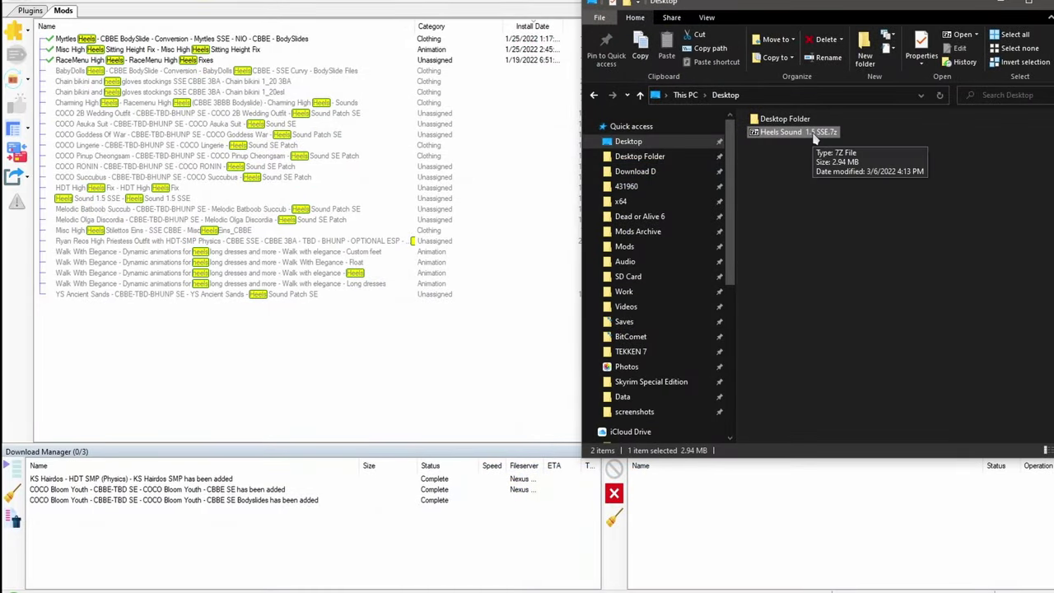
Step: Add the downloaded Heels Sound 1.5 SSE.7z archive from the desktop to the mod manager's list, then install and activate it
left_click_drag(812, 134, 321, 203)
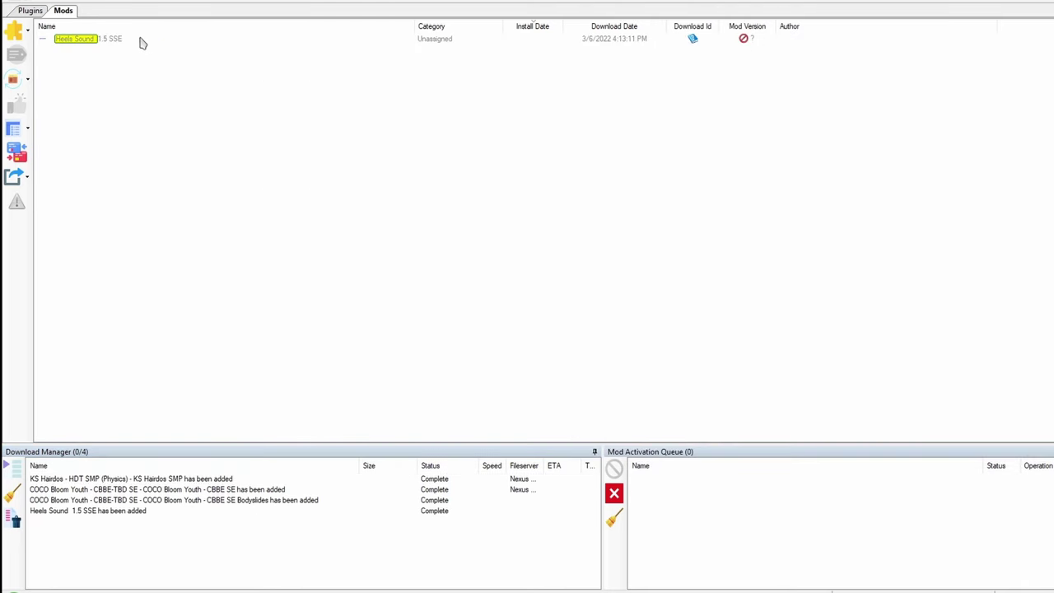
left_click(140, 41)
right_click(141, 41)
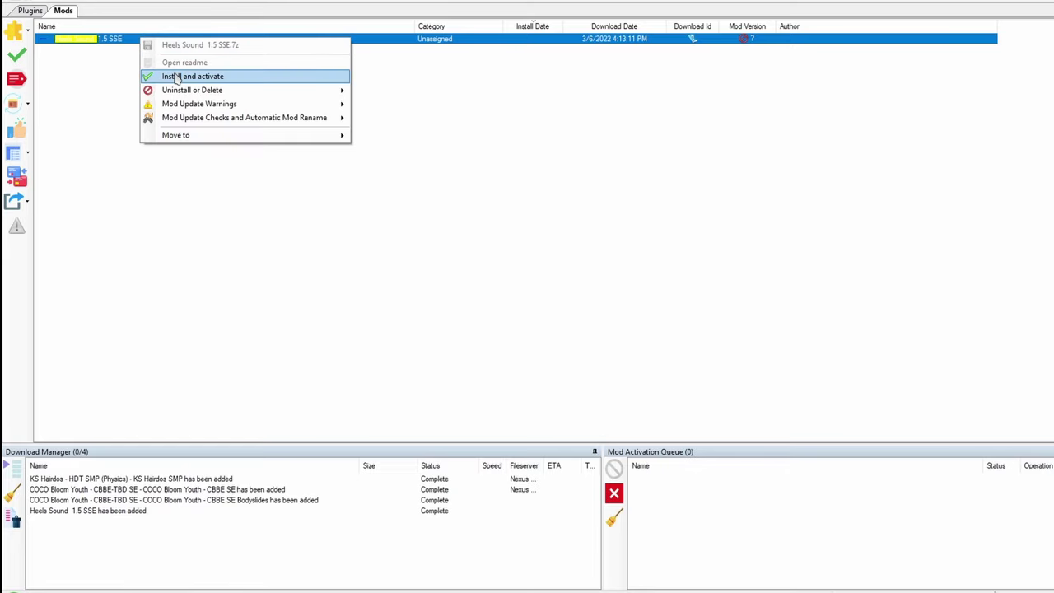
left_click(179, 76)
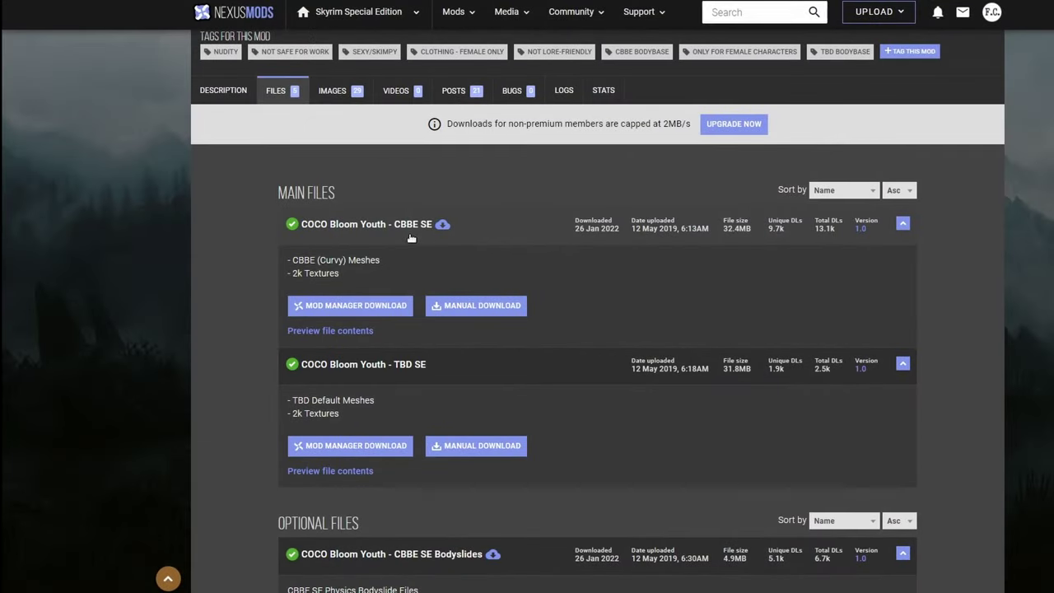
Step: Start the mod manager downloads of COCO Bloom Youth - CBBE SE and its CBBE SE Bodyslides file from Nexus Mods
right_click(408, 309)
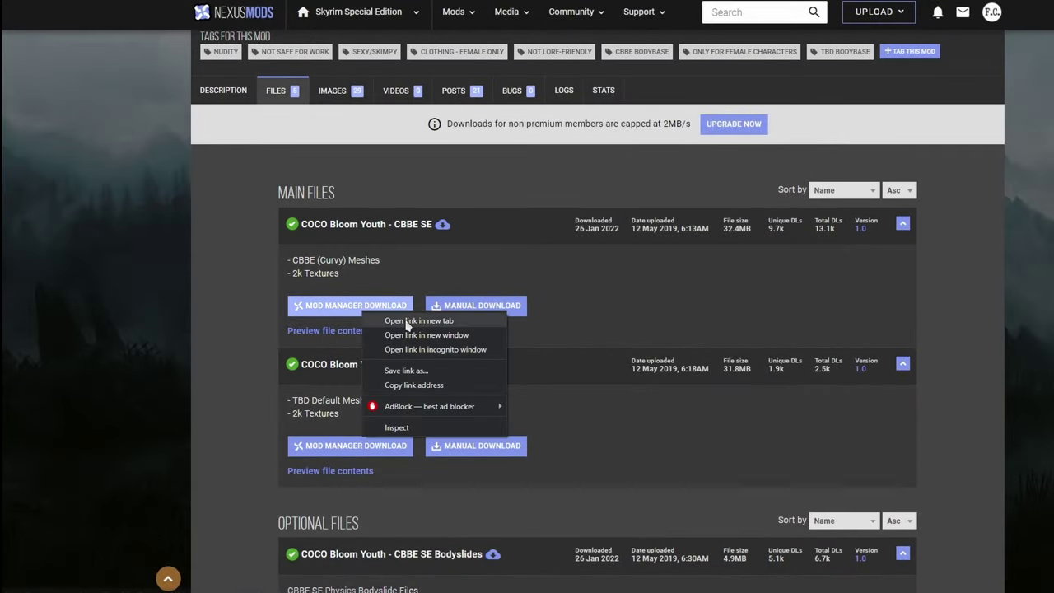
left_click(407, 326)
scroll(406, 326, "down", 4)
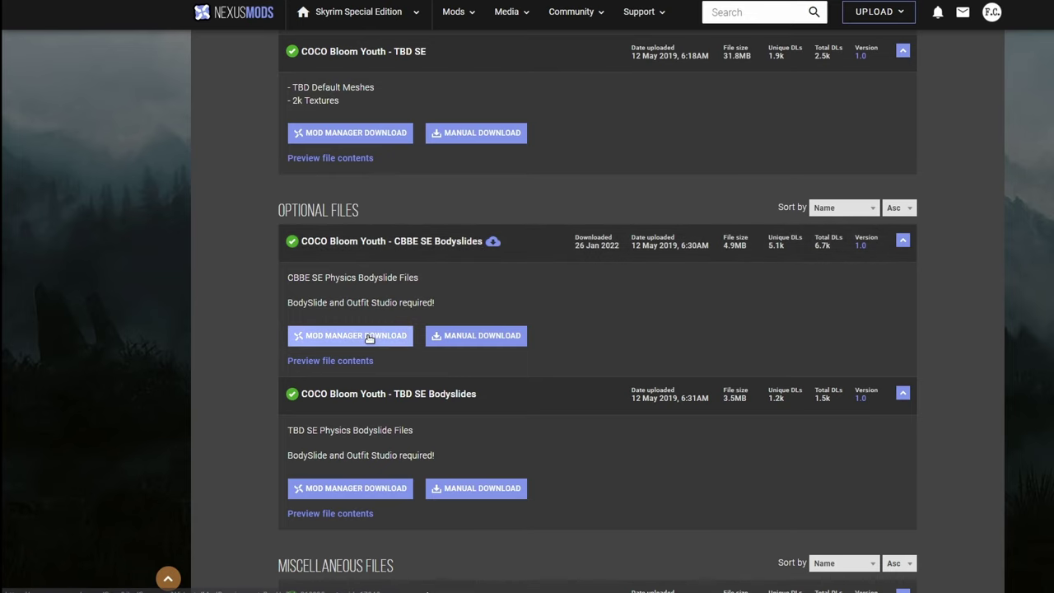
right_click(337, 336)
left_click(362, 344)
key("ctrl+Tab")
left_click(646, 354)
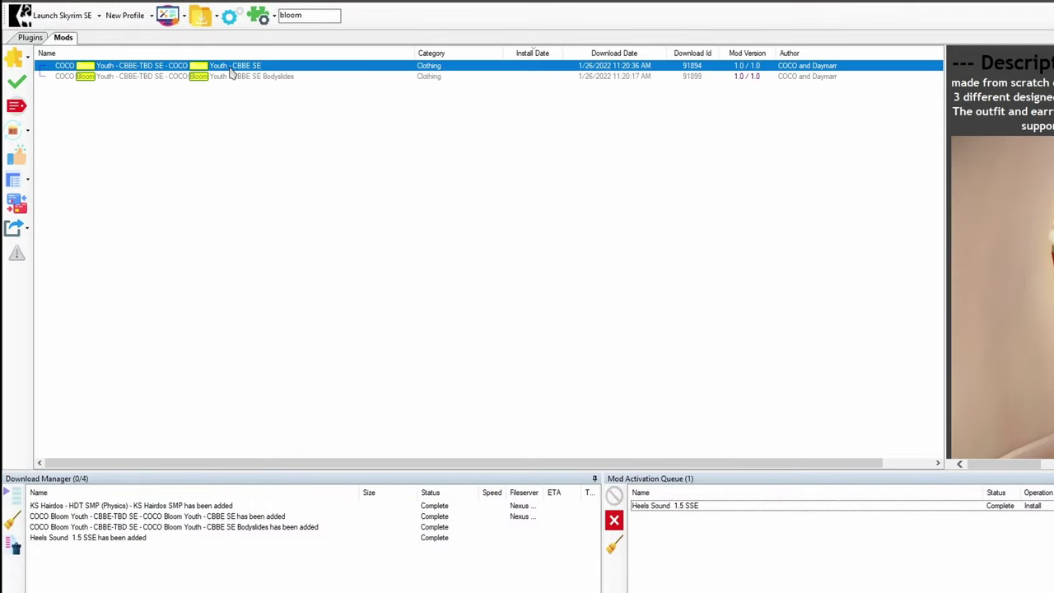
Step: In the mod manager, install and activate COCO Bloom Youth - CBBE SE and COCO Bloom Youth - CBBE SE Bodyslides
right_click(228, 66)
left_click(280, 110)
left_click(224, 76)
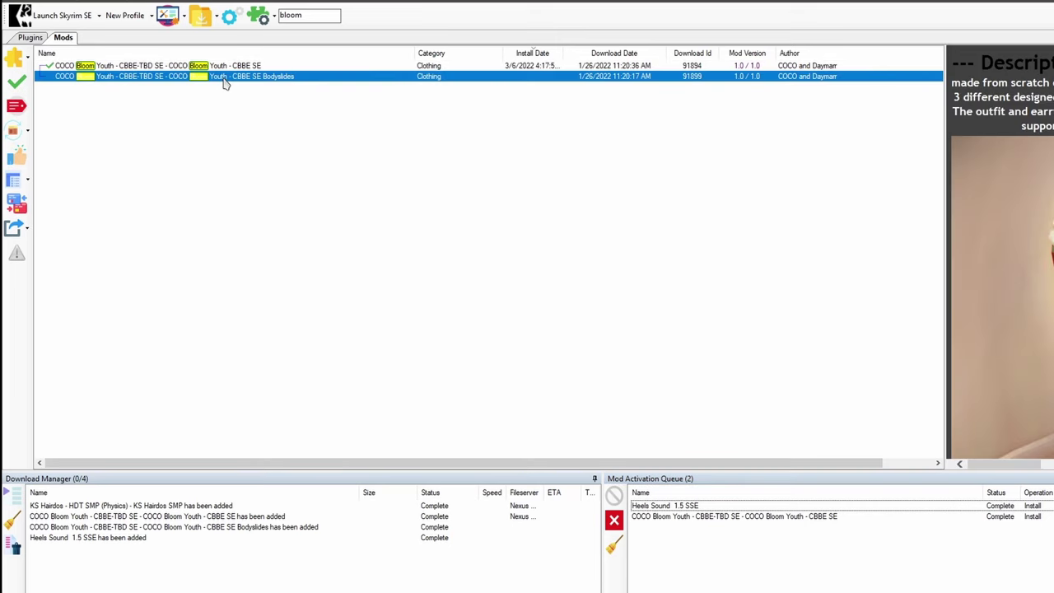
right_click(224, 78)
left_click(294, 118)
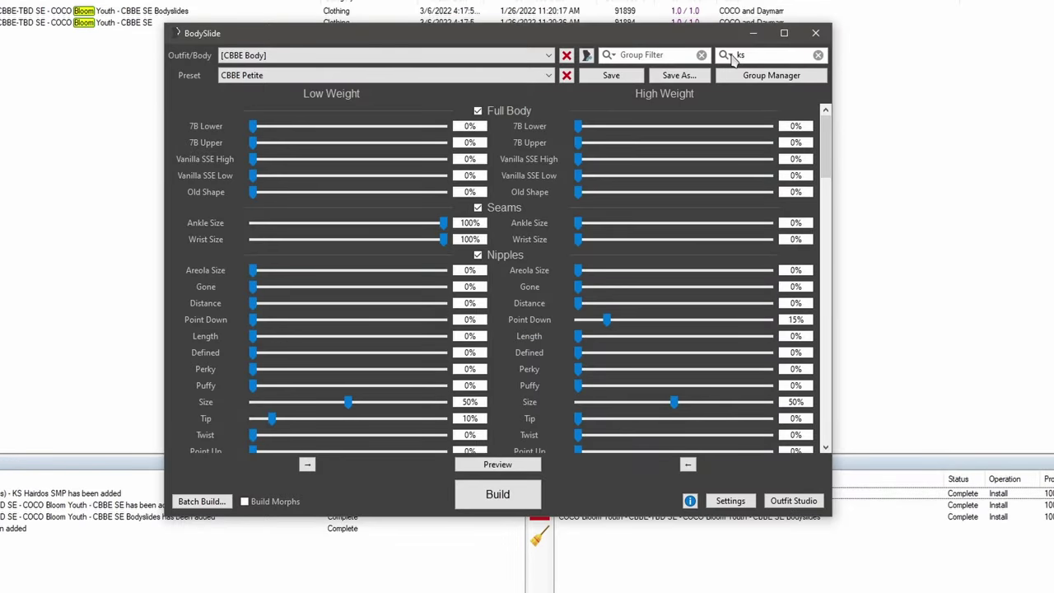
Step: In BodySlide, refresh the outfits, filter them by "youth", and batch build the matching outfits with the CBBE Petite preset
left_click(730, 56)
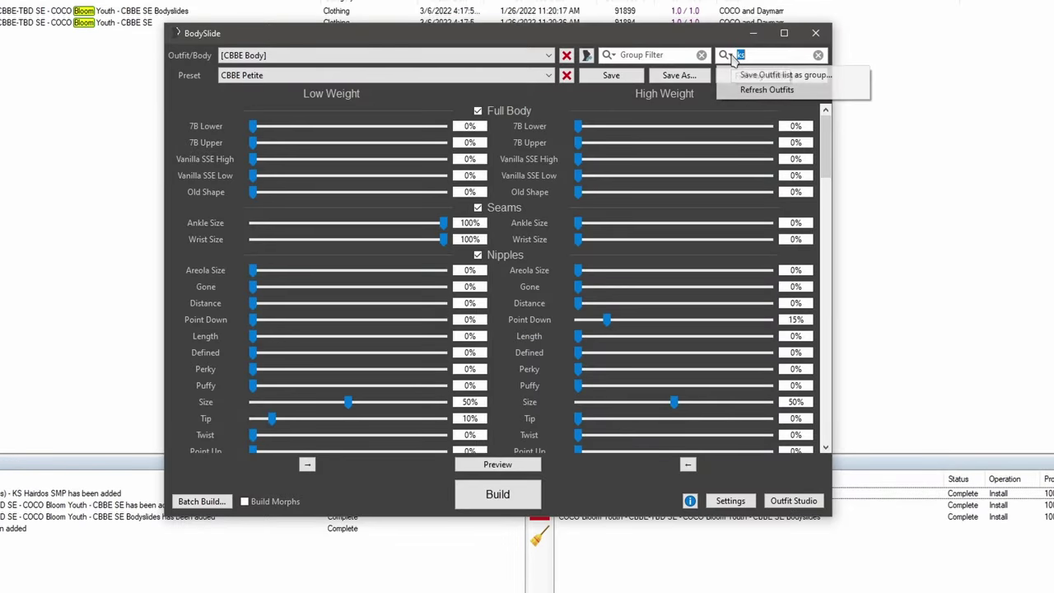
left_click(759, 91)
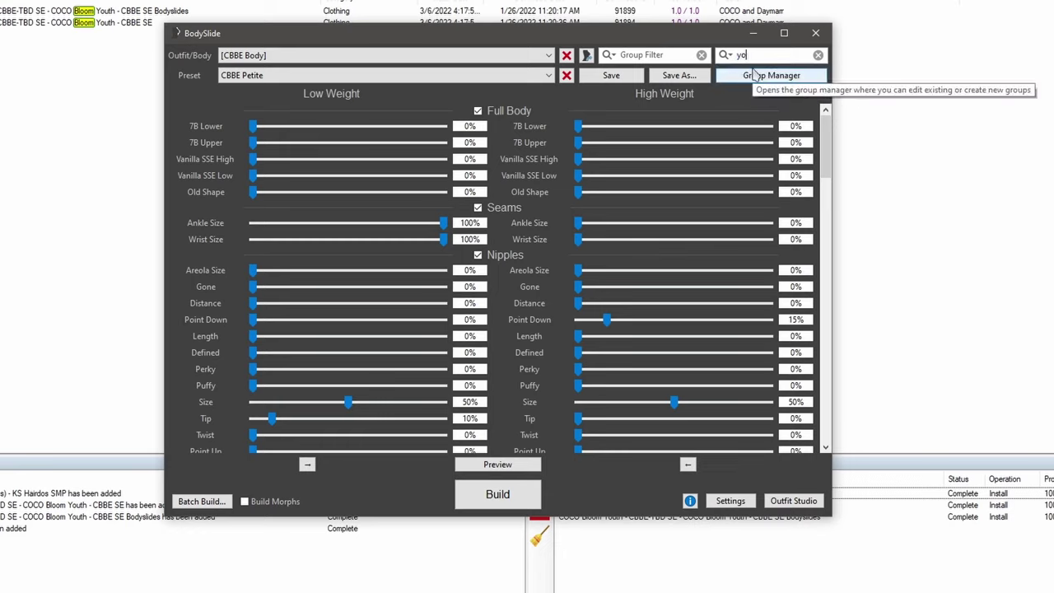
left_click(354, 55)
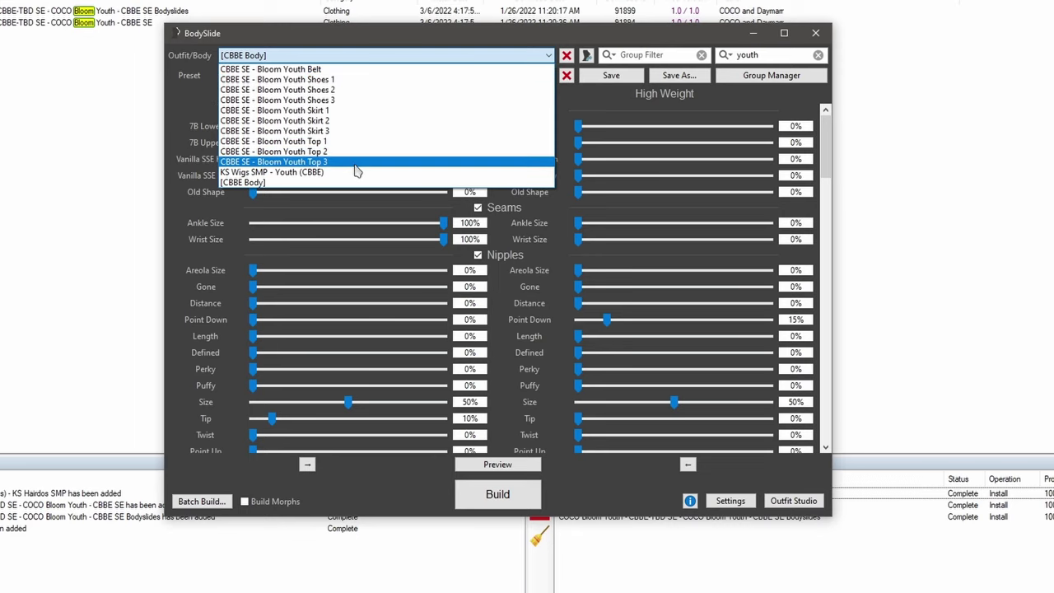
left_click(202, 502)
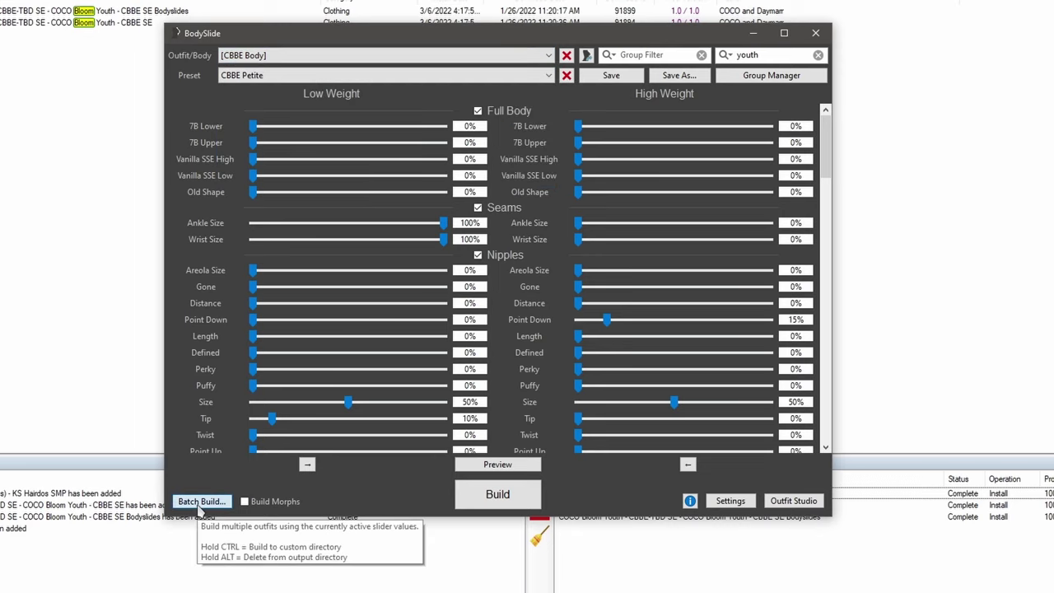
left_click(202, 502)
left_click(630, 359)
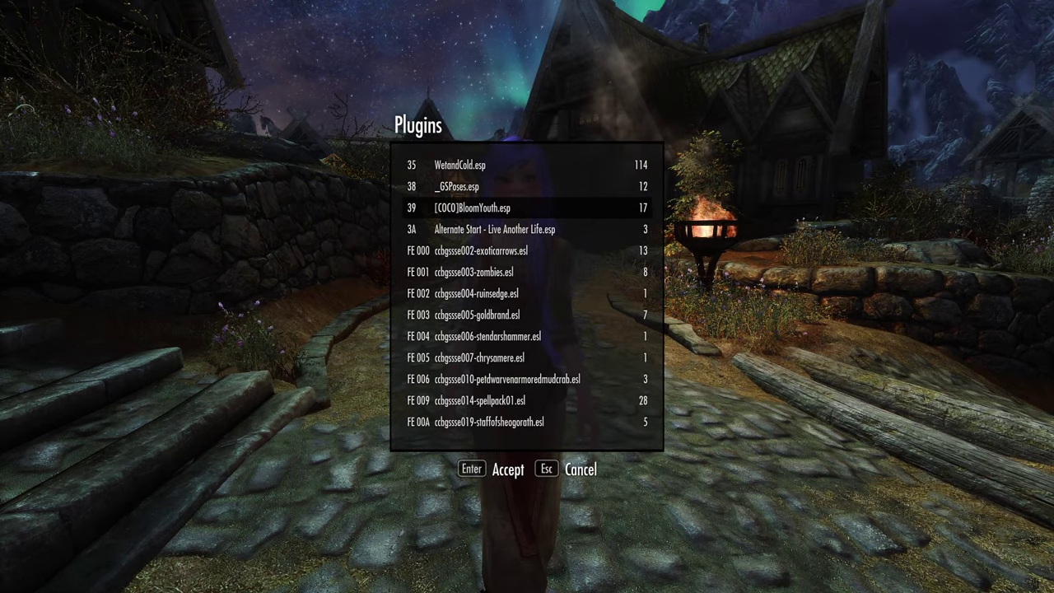
Step: In Skyrim, open the [COCO]BloomYouth.esp plugin's item list, take all its items, and close the item menu
key("Return")
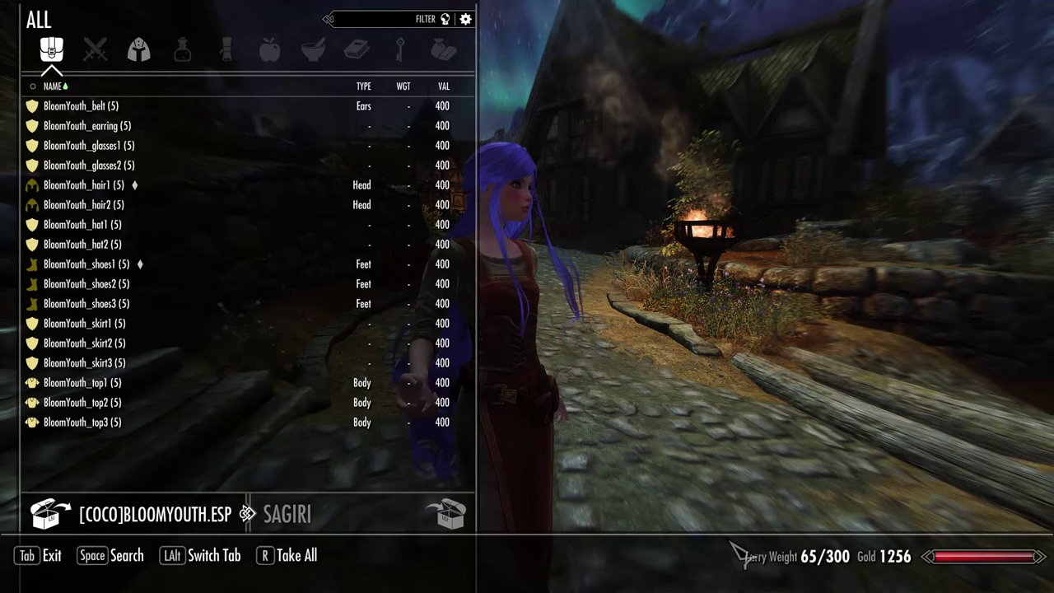
key("r")
key("Tab")
key("Escape")
Step: From the character's inventory, equip the BloomYouth belt, earring, hair2, glasses1 and hat1
key("i")
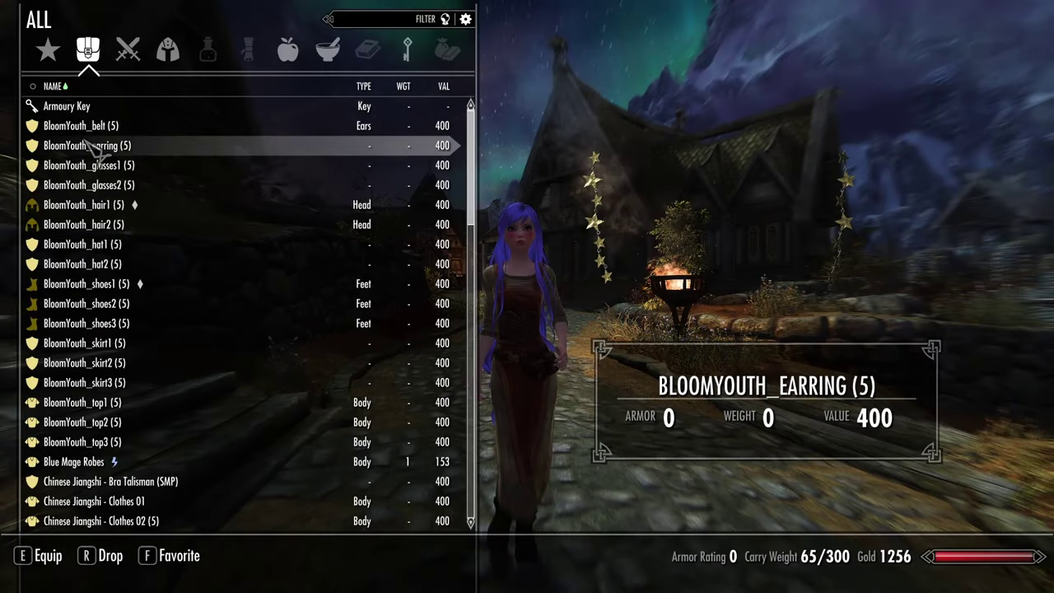
key("Up")
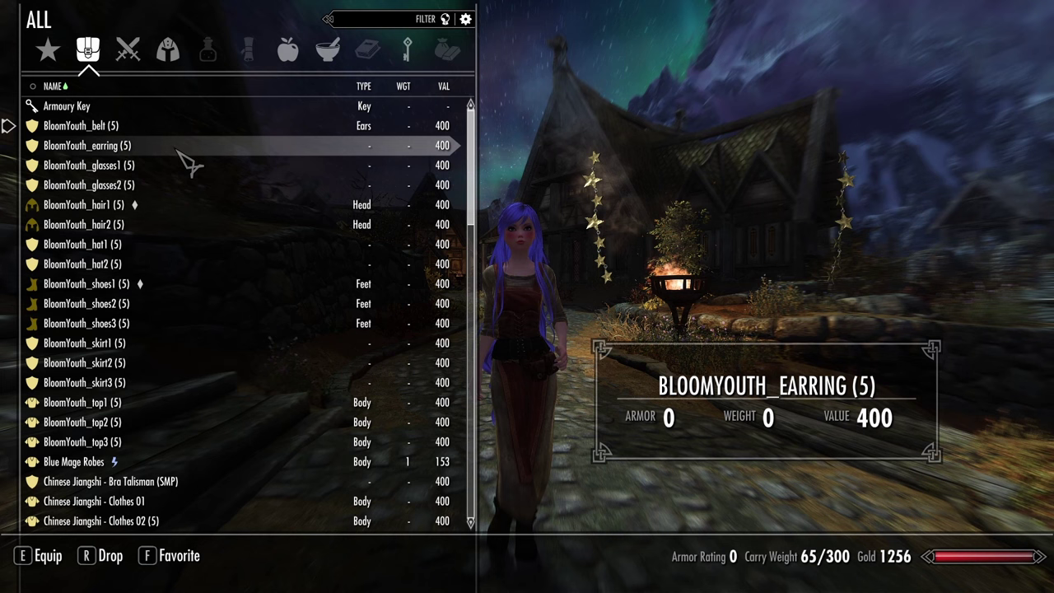
left_click(177, 210)
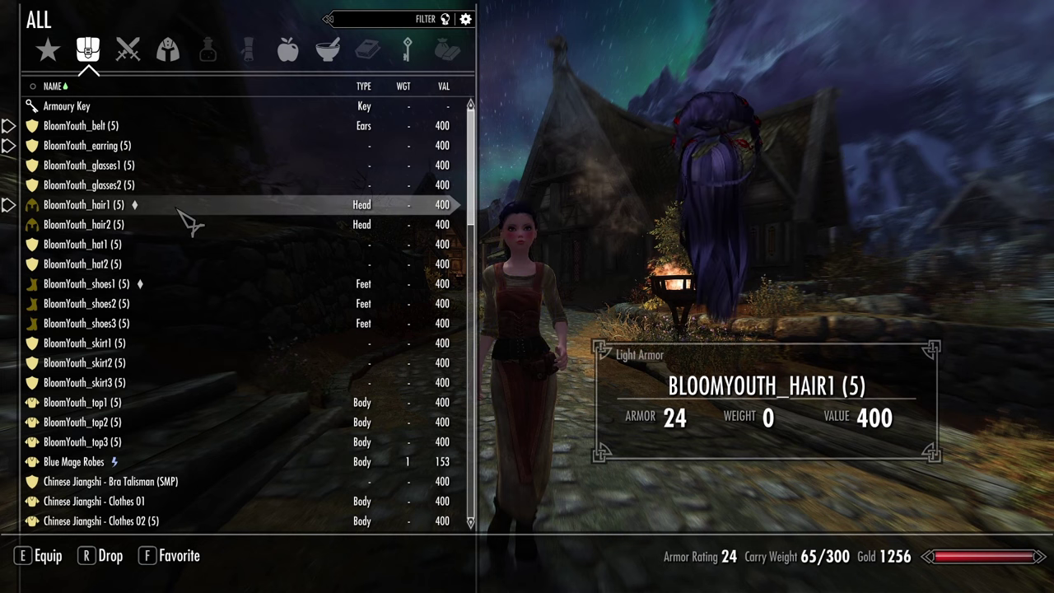
left_click(183, 224)
left_click(197, 167)
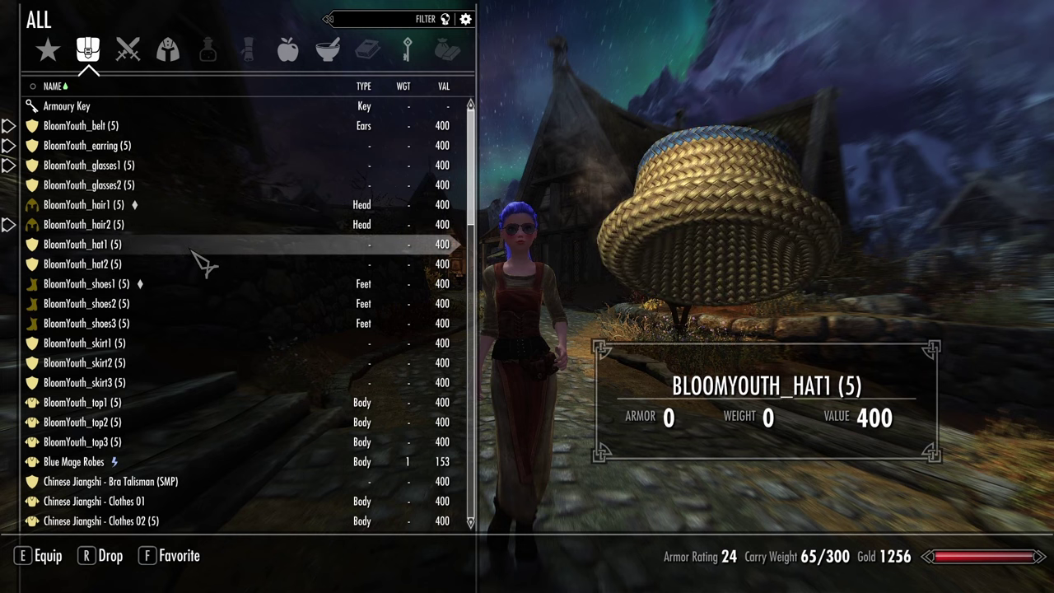
left_click(198, 245)
Step: Equip BloomYouth_shoes1, BloomYouth_skirt2 and BloomYouth_top2, and close the inventory to view the outfit in the game
left_click(190, 285)
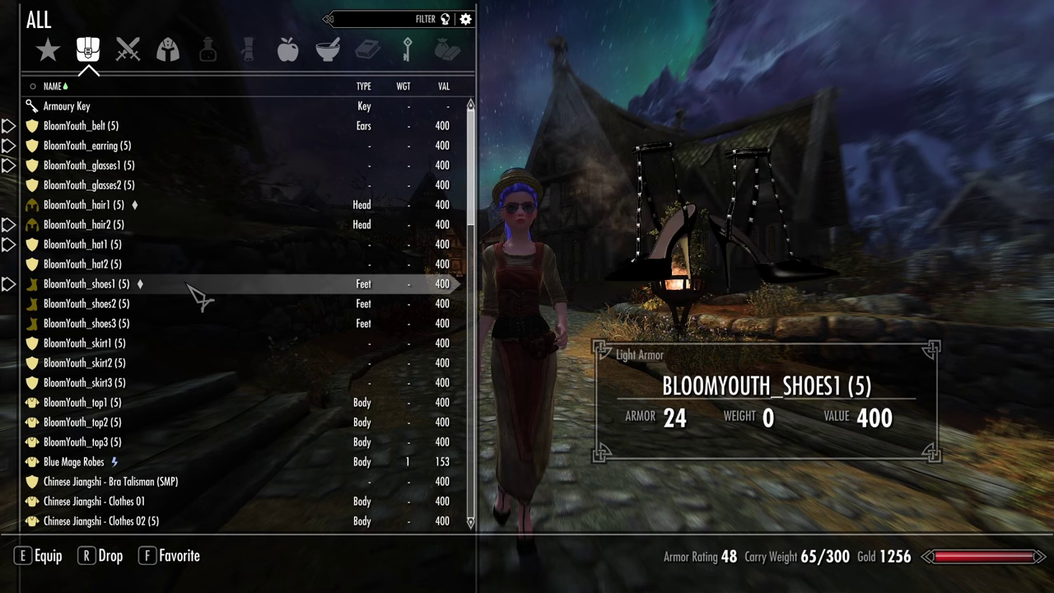
left_click(190, 306)
left_click(124, 364)
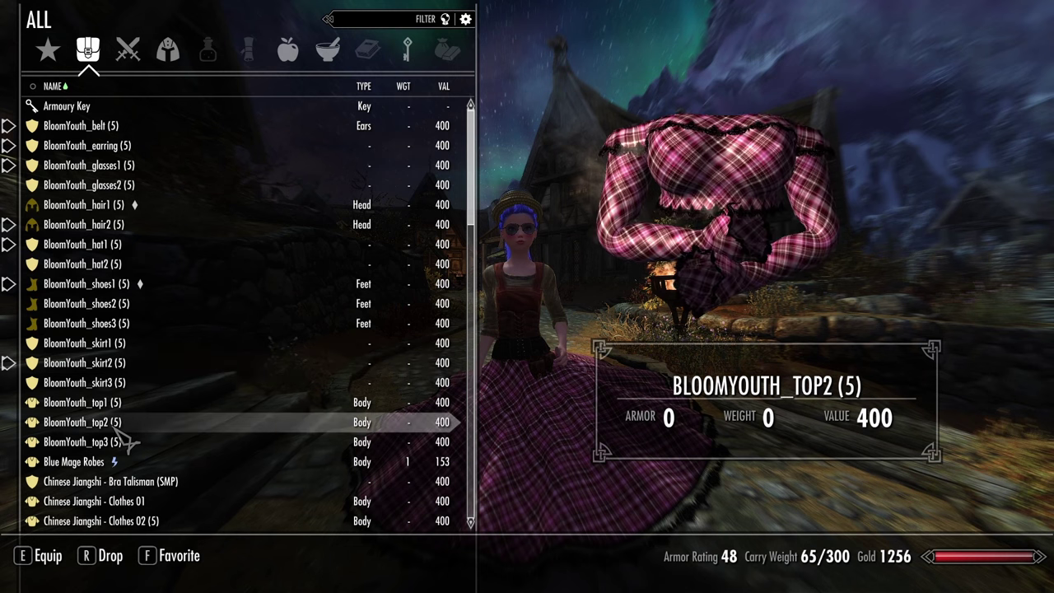
left_click(124, 423)
key("Tab")
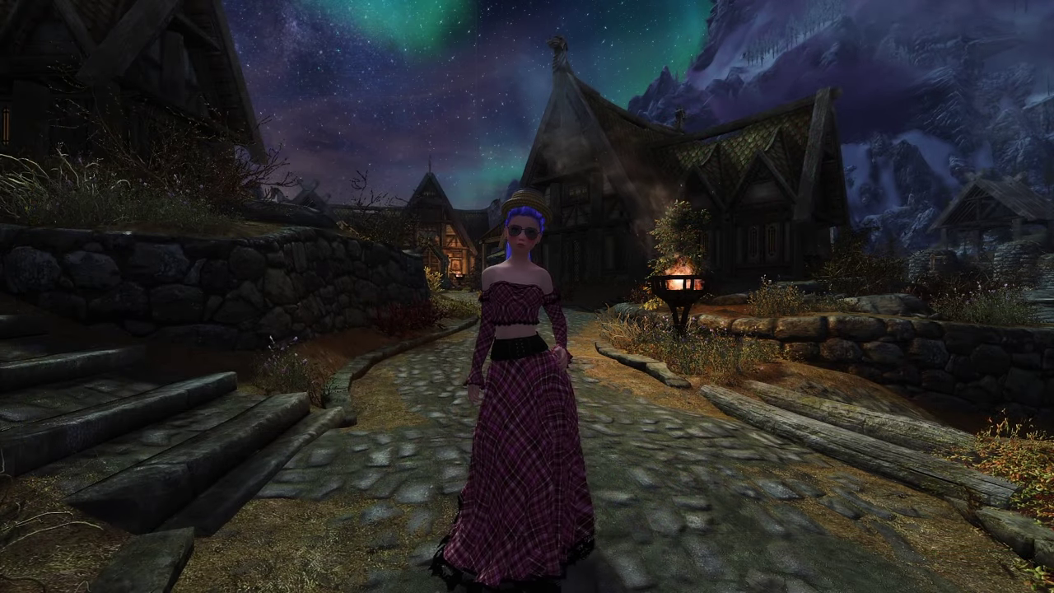